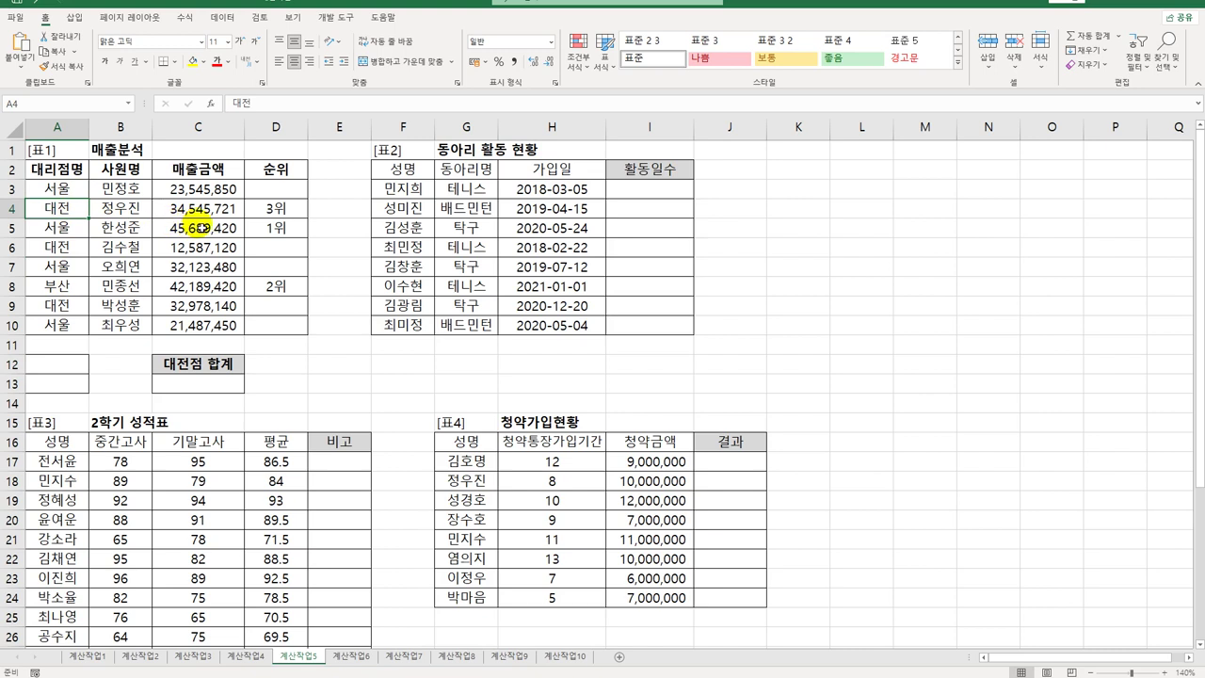
- Copy the 대리점명 header and a 대전 entry from 표1 into A12:A13 as the criteria range
left_click(169, 209)
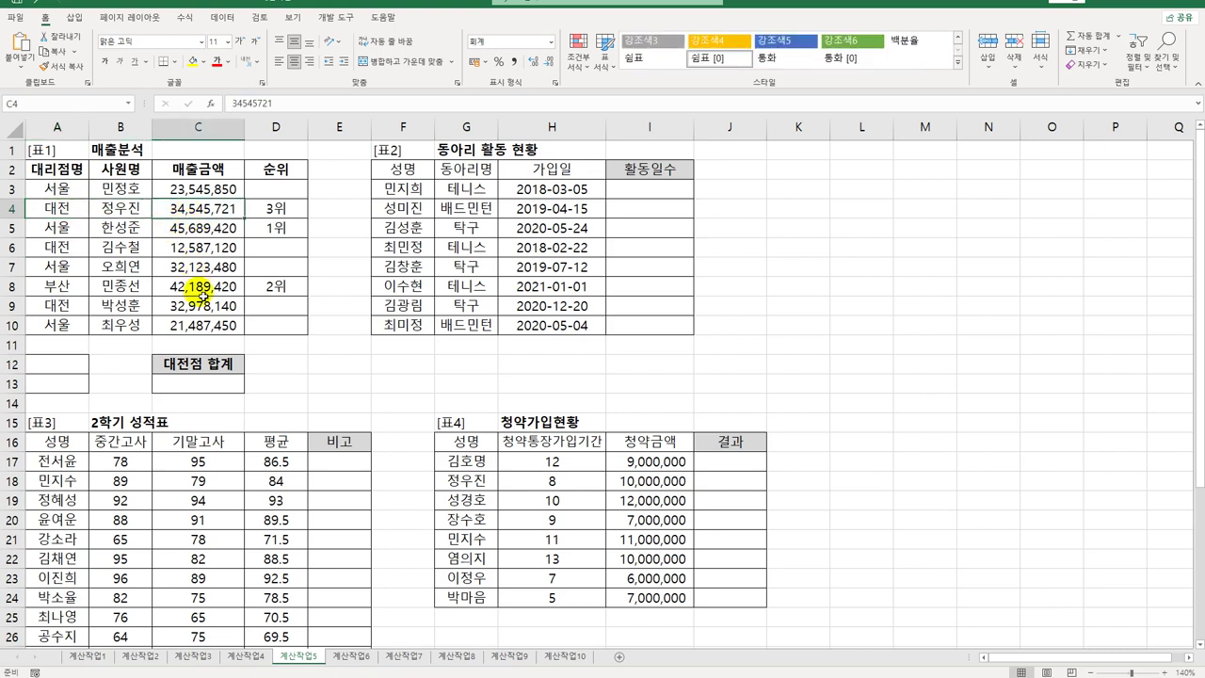
left_click(207, 388)
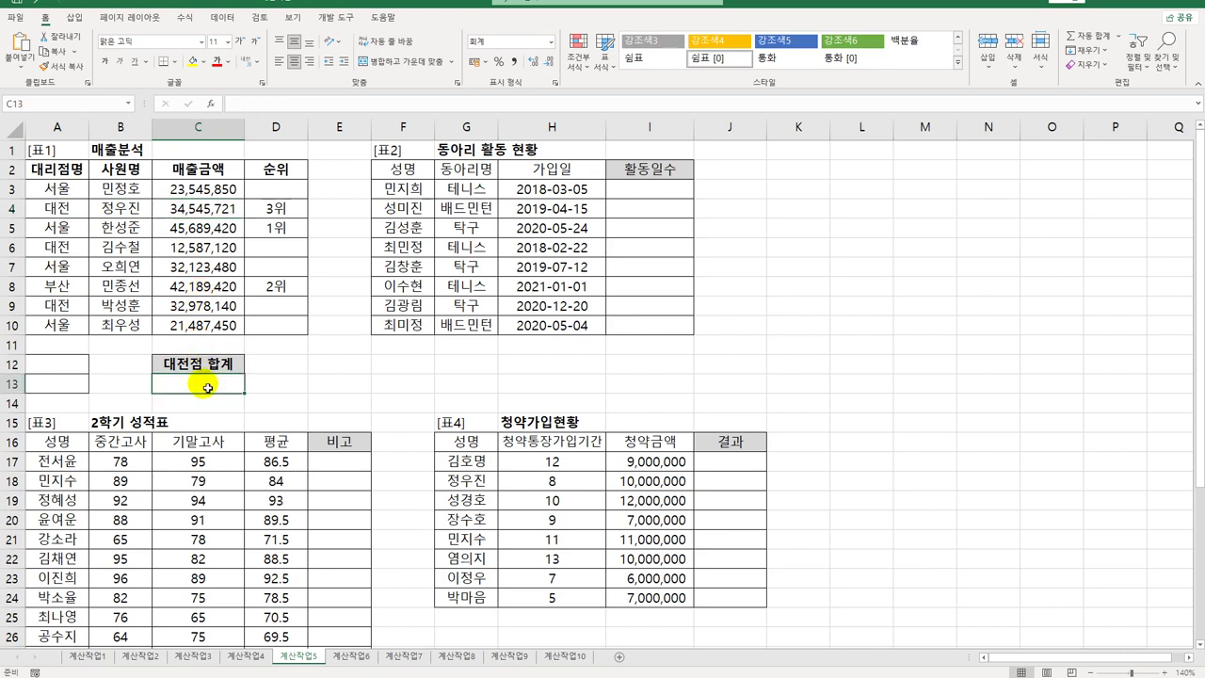
left_click(68, 176)
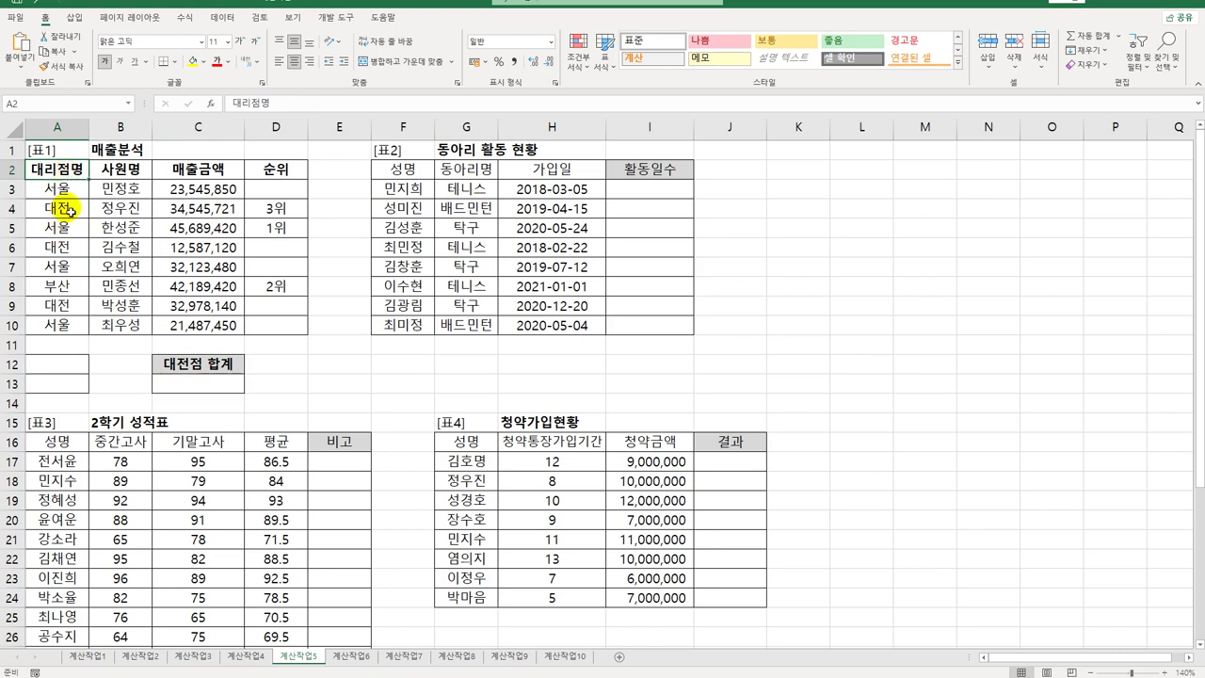
left_click_drag(69, 211, 91, 250)
key("ctrl+c")
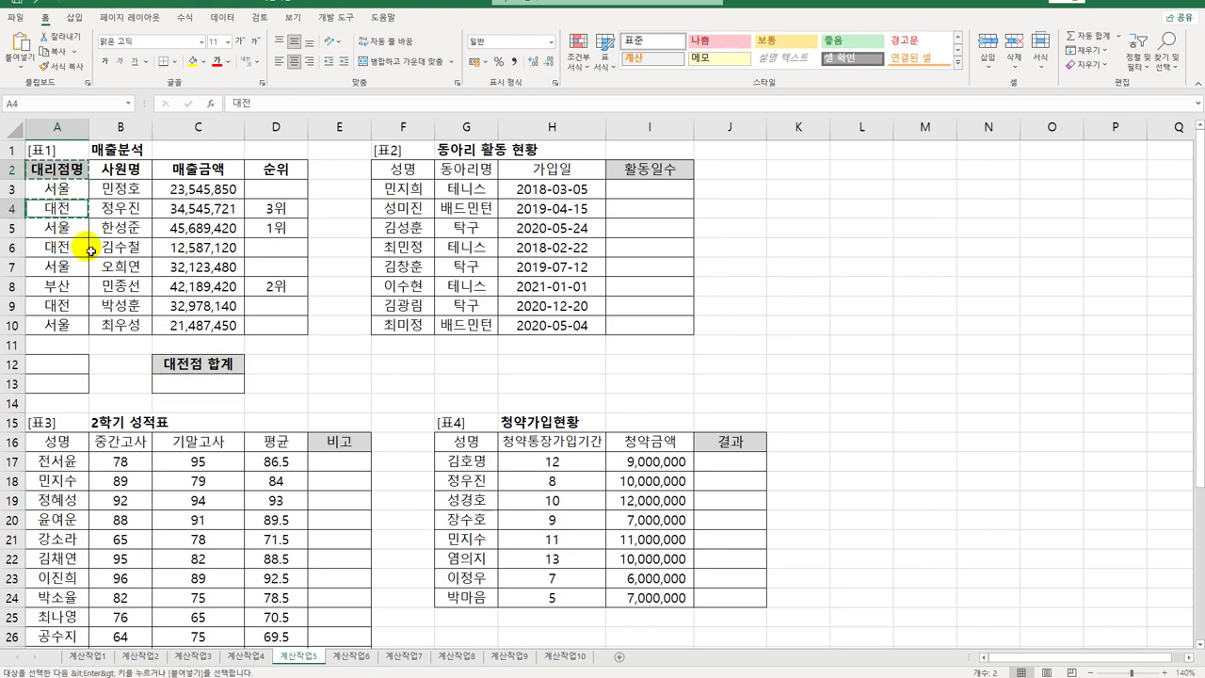
left_click(63, 364)
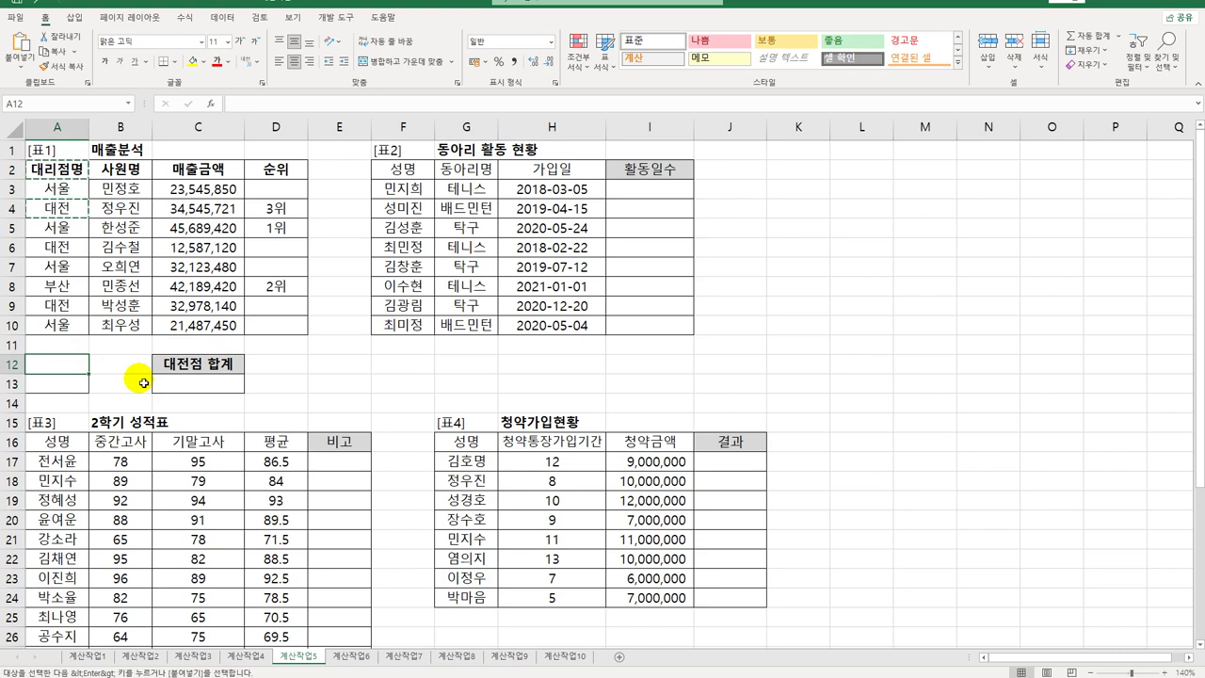
key("ctrl+v")
- Calculate the 대전점 합계 in C13 with DSUM, using database A2:D10, field C2 and criteria A12:A13
left_click(216, 384)
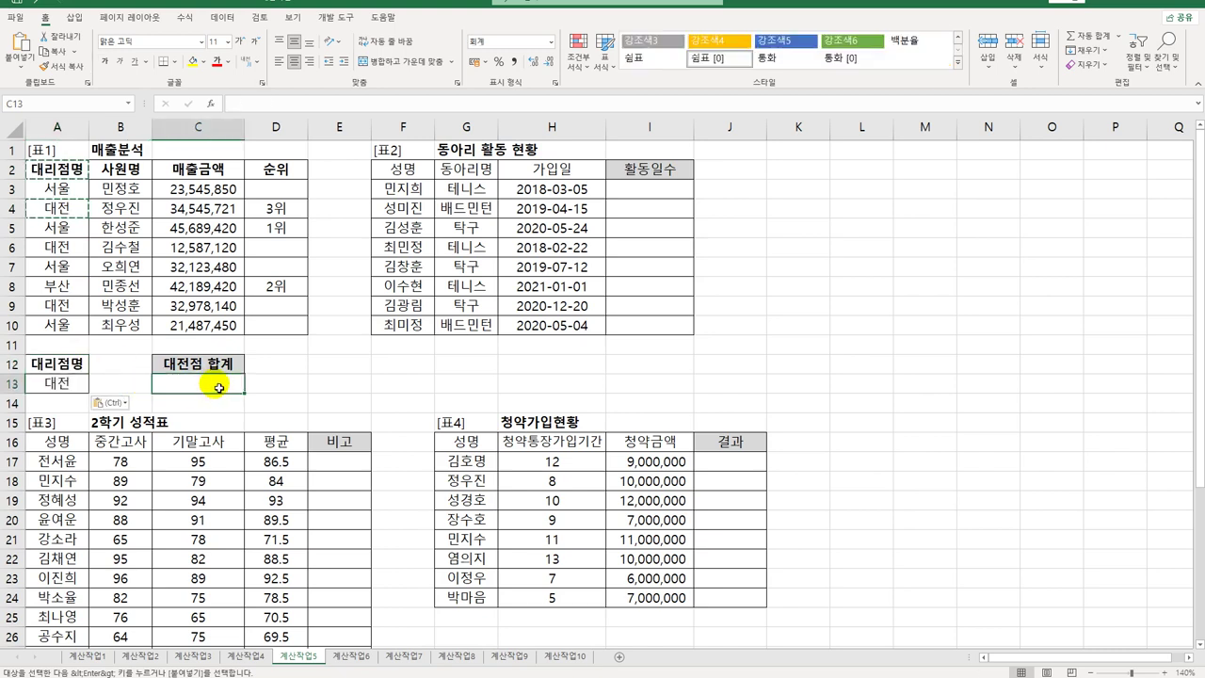
type("=")
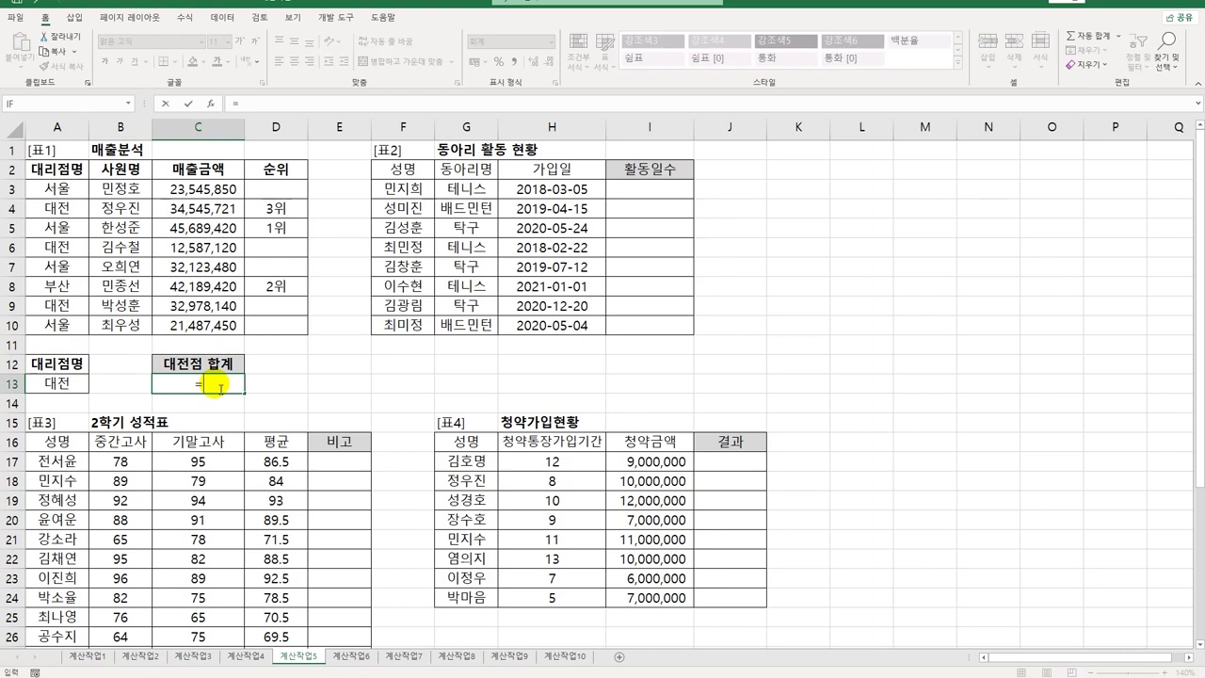
type("dsum")
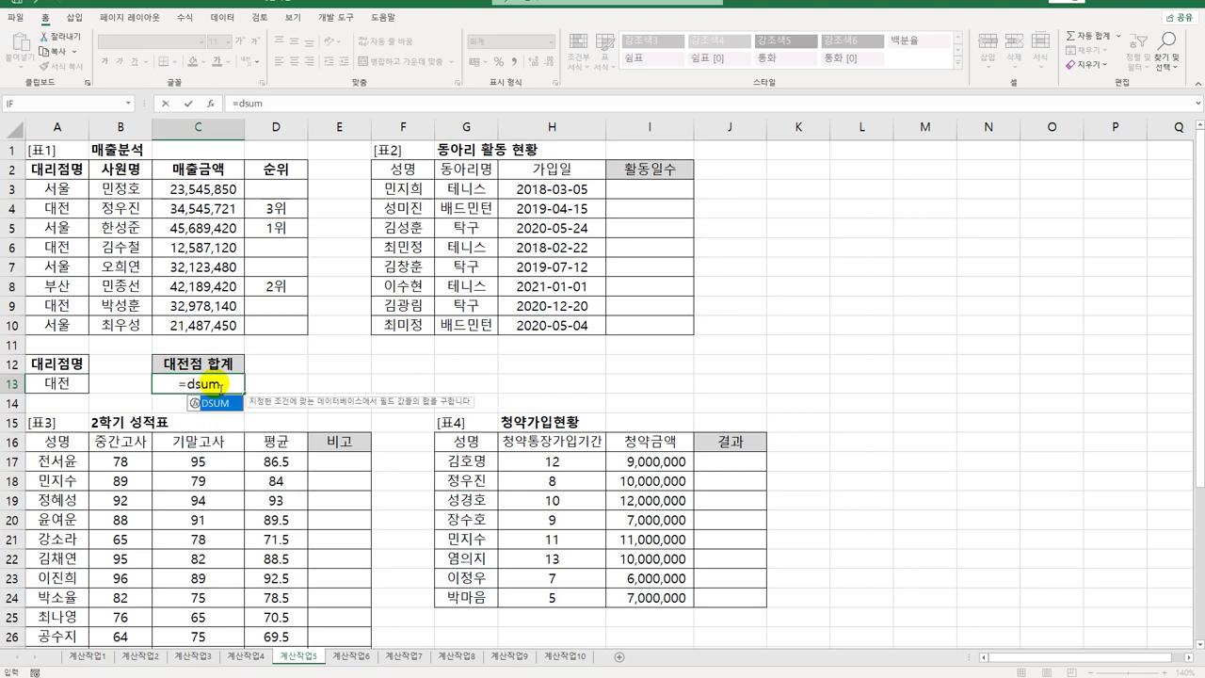
key("Tab")
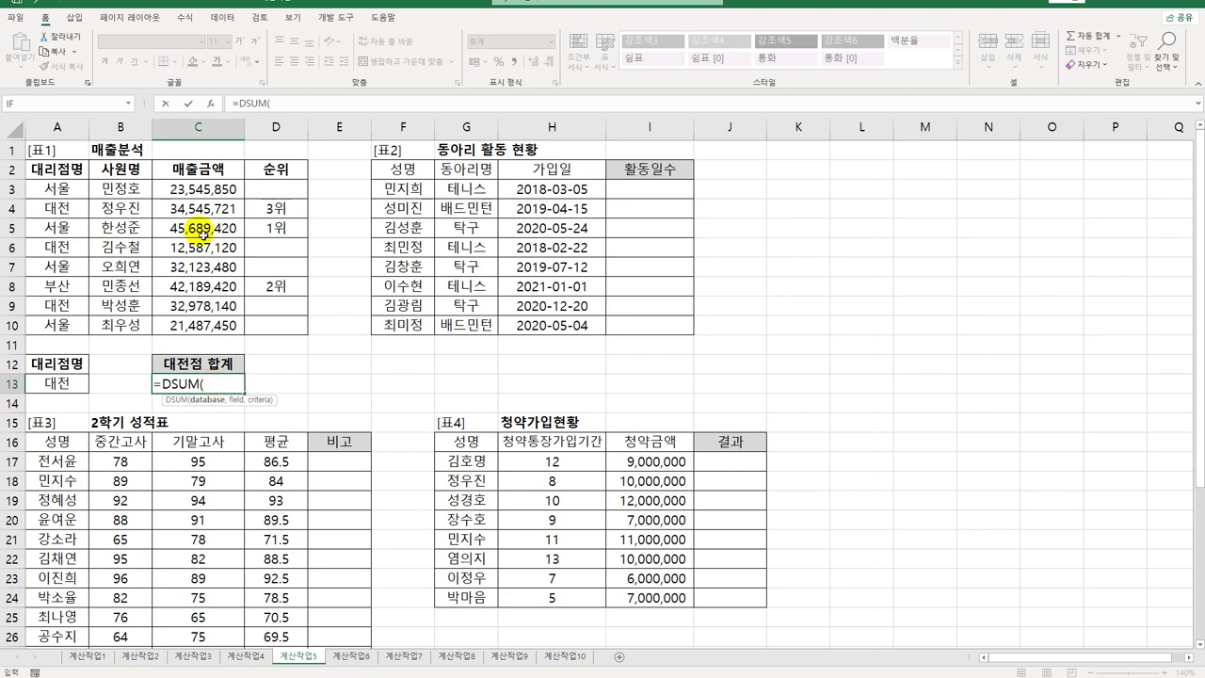
left_click(211, 103)
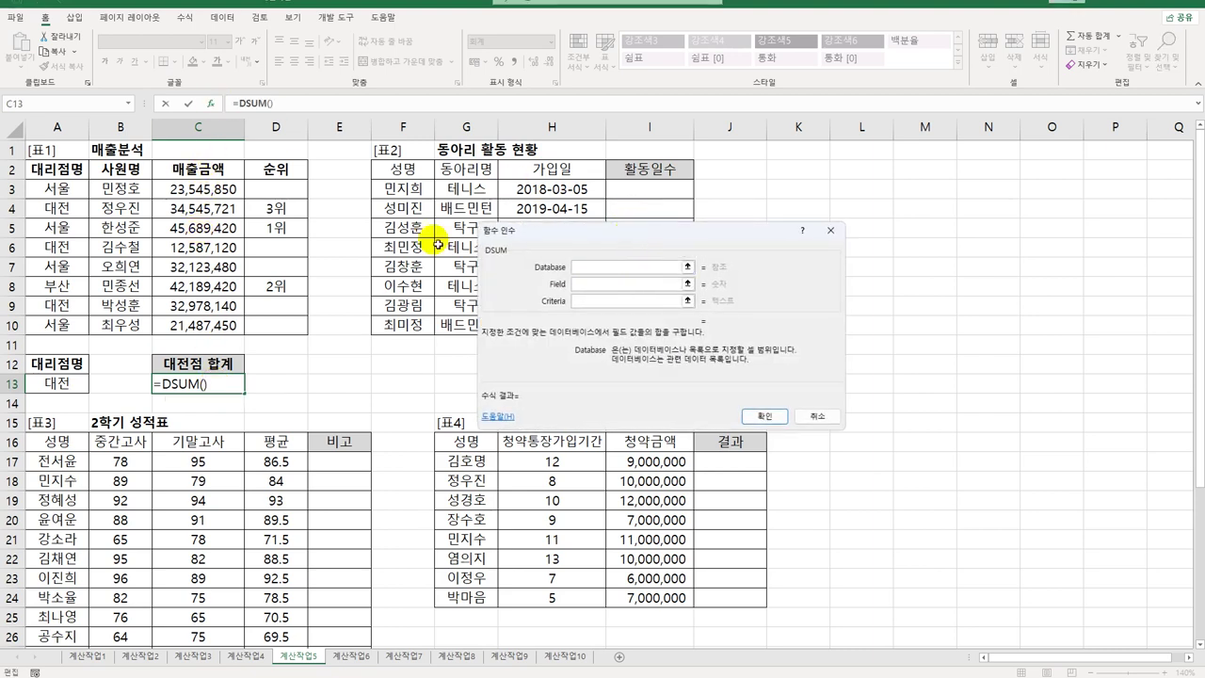
left_click_drag(59, 167, 304, 325)
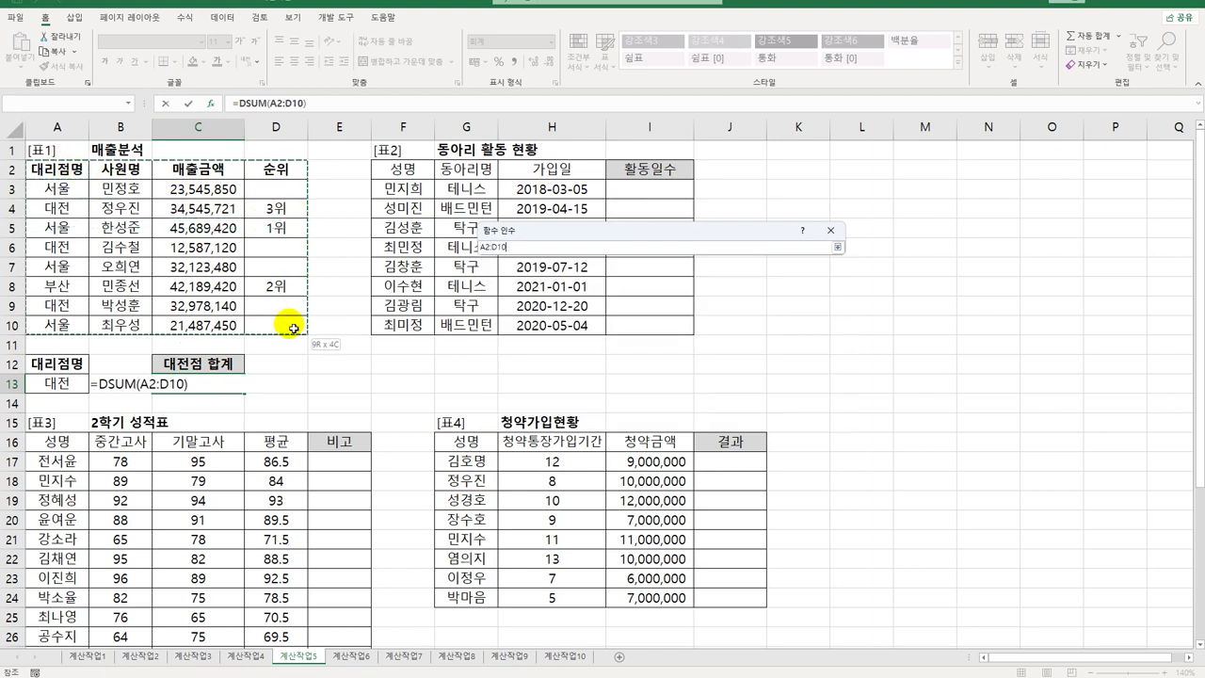
left_click(595, 293)
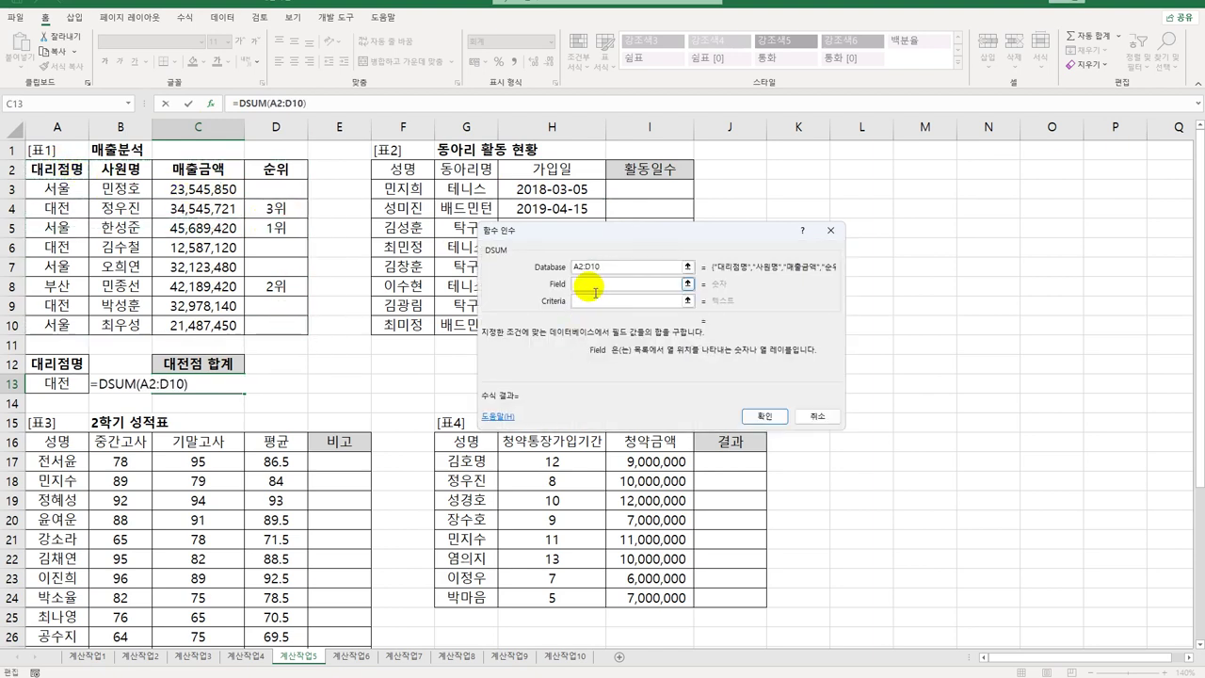
left_click(231, 173)
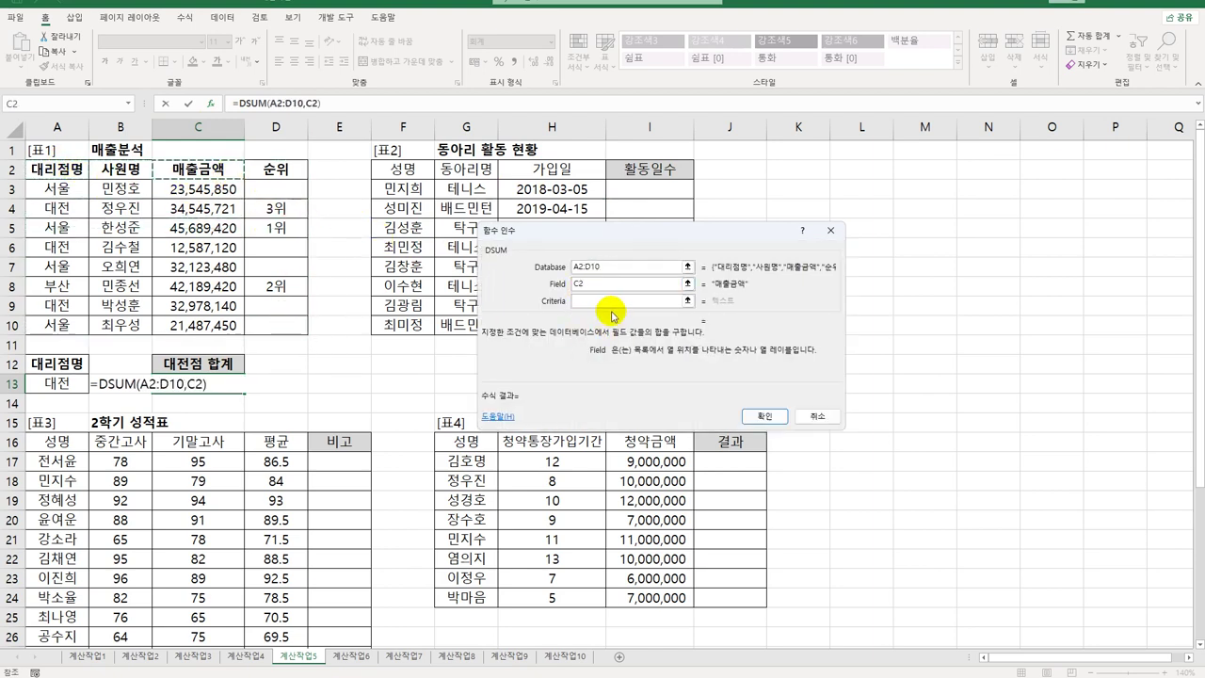
left_click(616, 302)
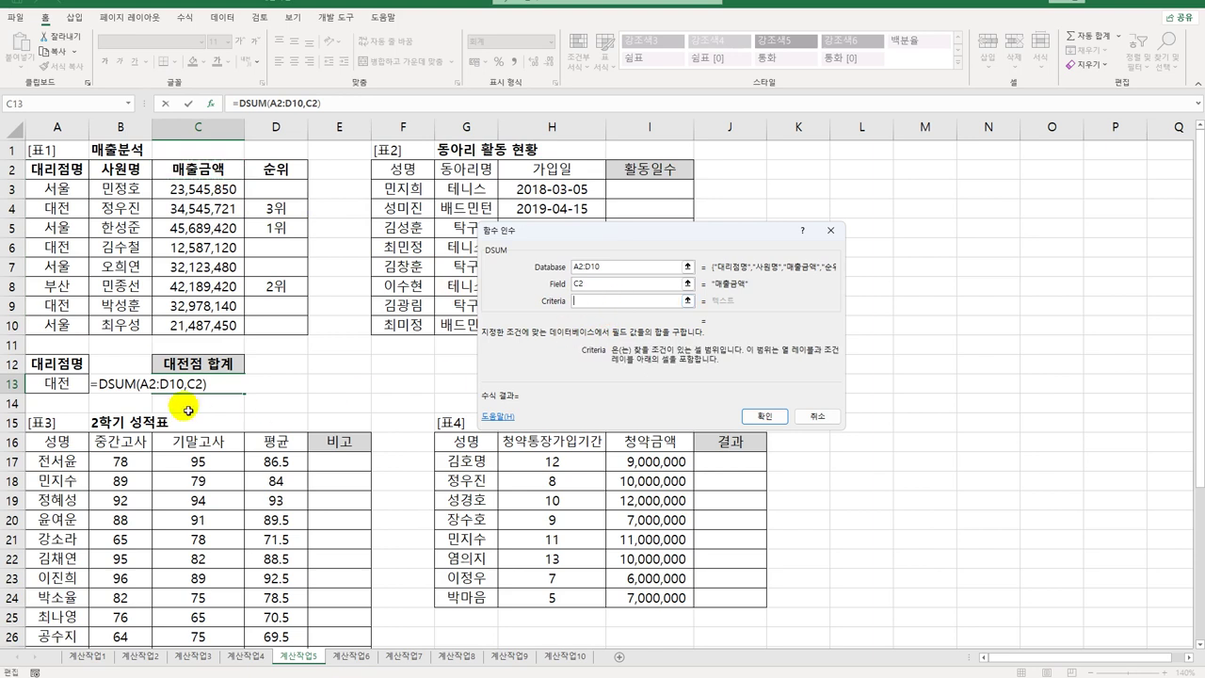
left_click_drag(81, 363, 81, 384)
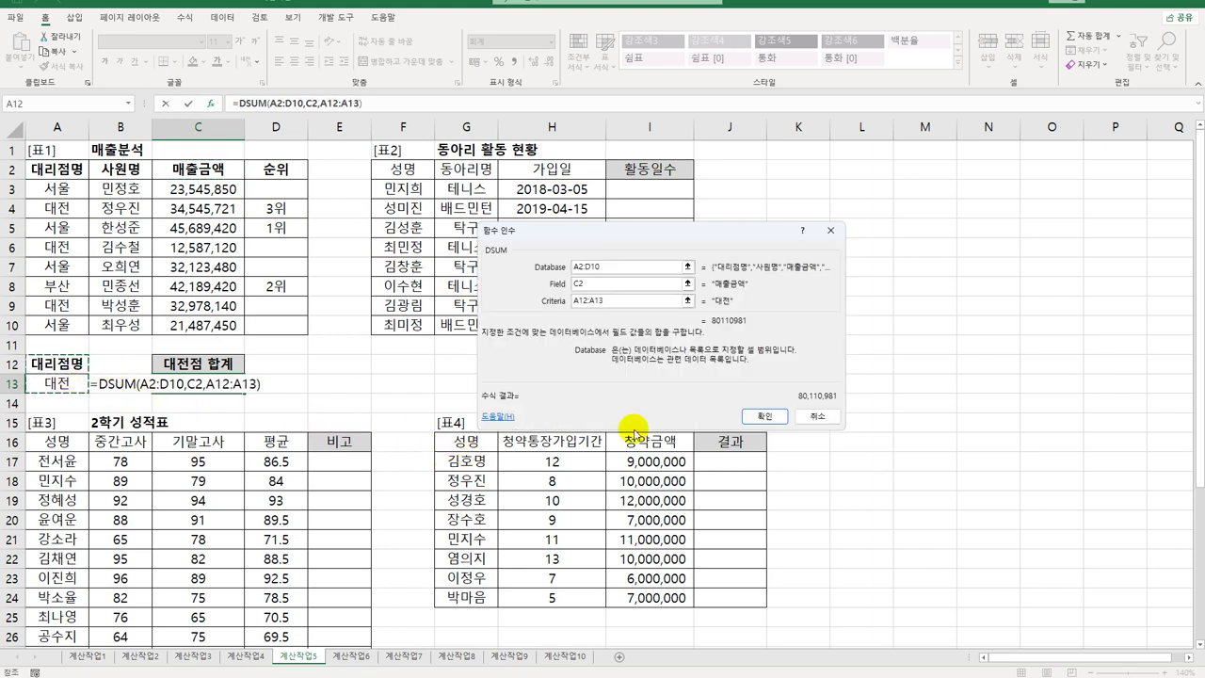
left_click(765, 416)
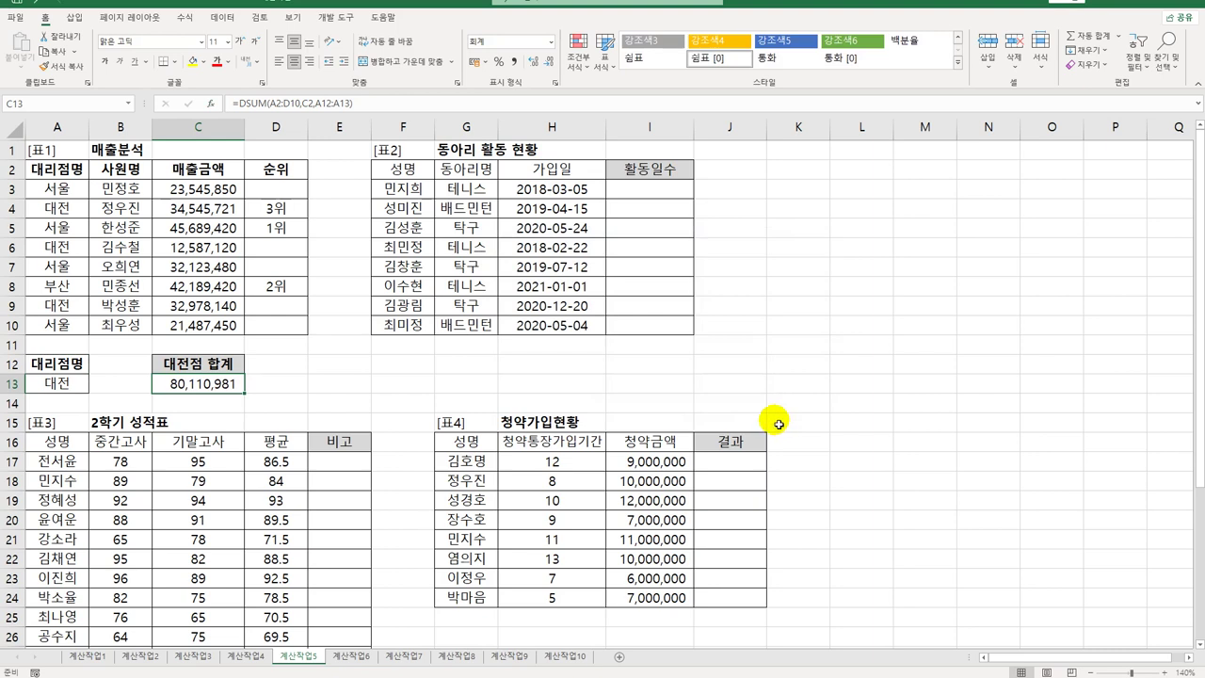
- Wrap the DSUM formula in C13 in ROUNDUP with -3 as the number of digits
double_click(175, 384)
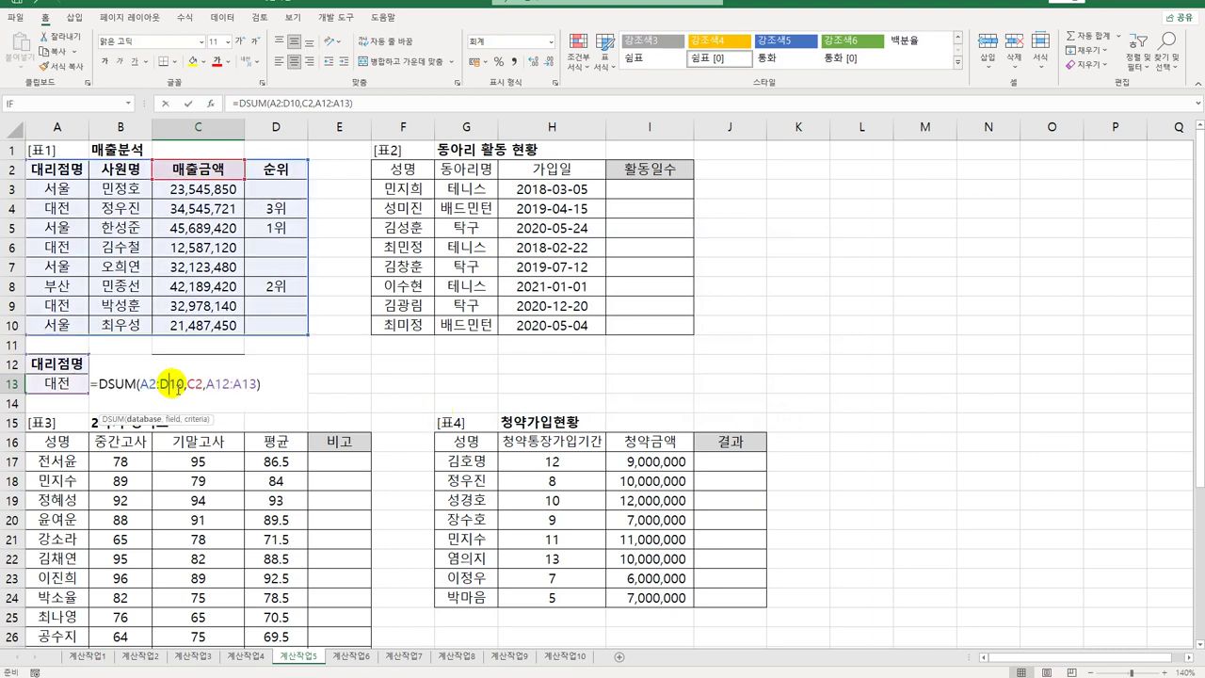
left_click(98, 383)
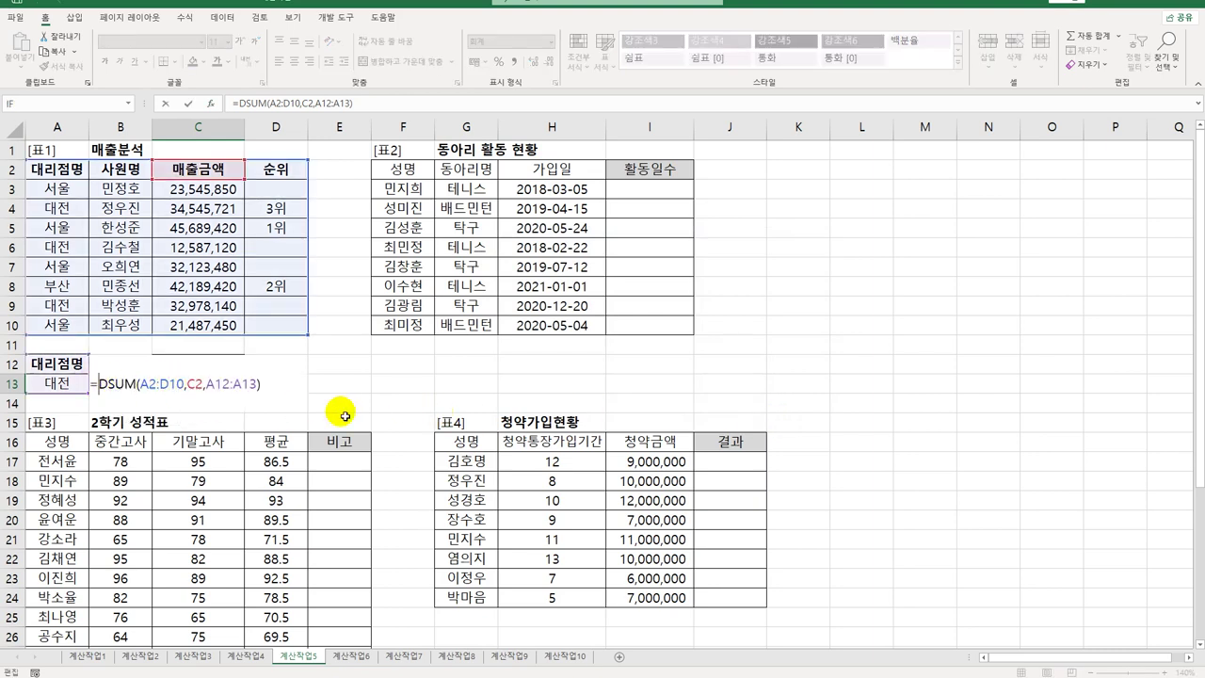
type("roun")
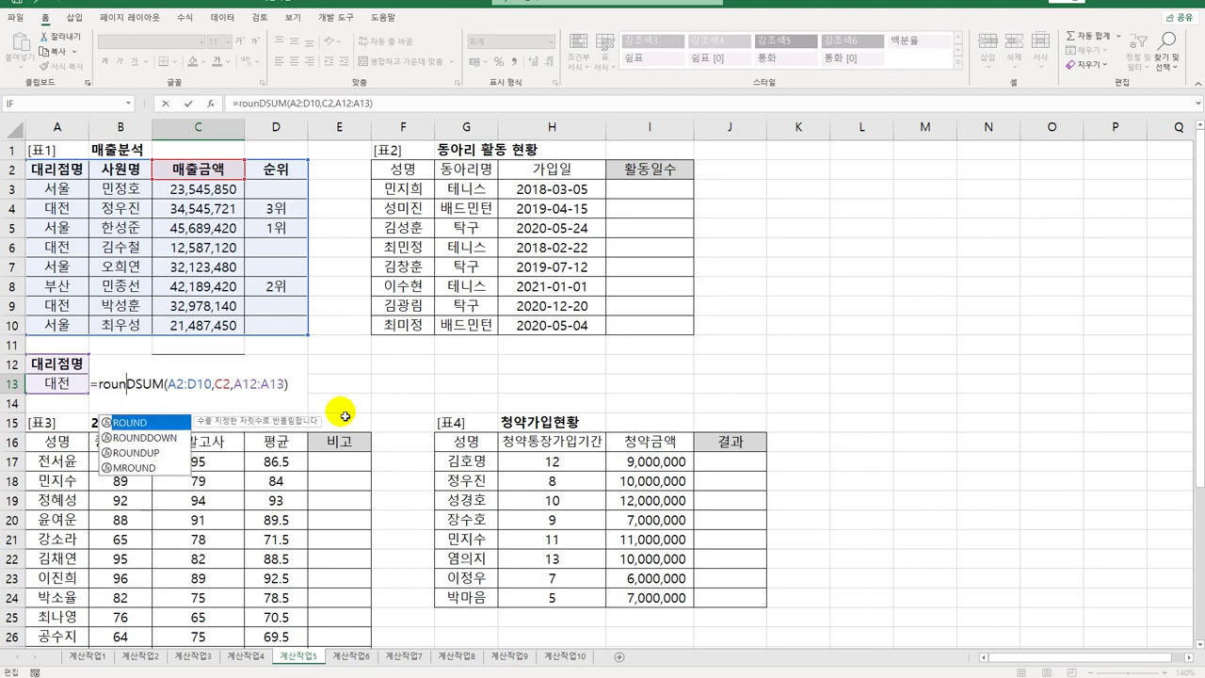
type("dup")
key("Tab")
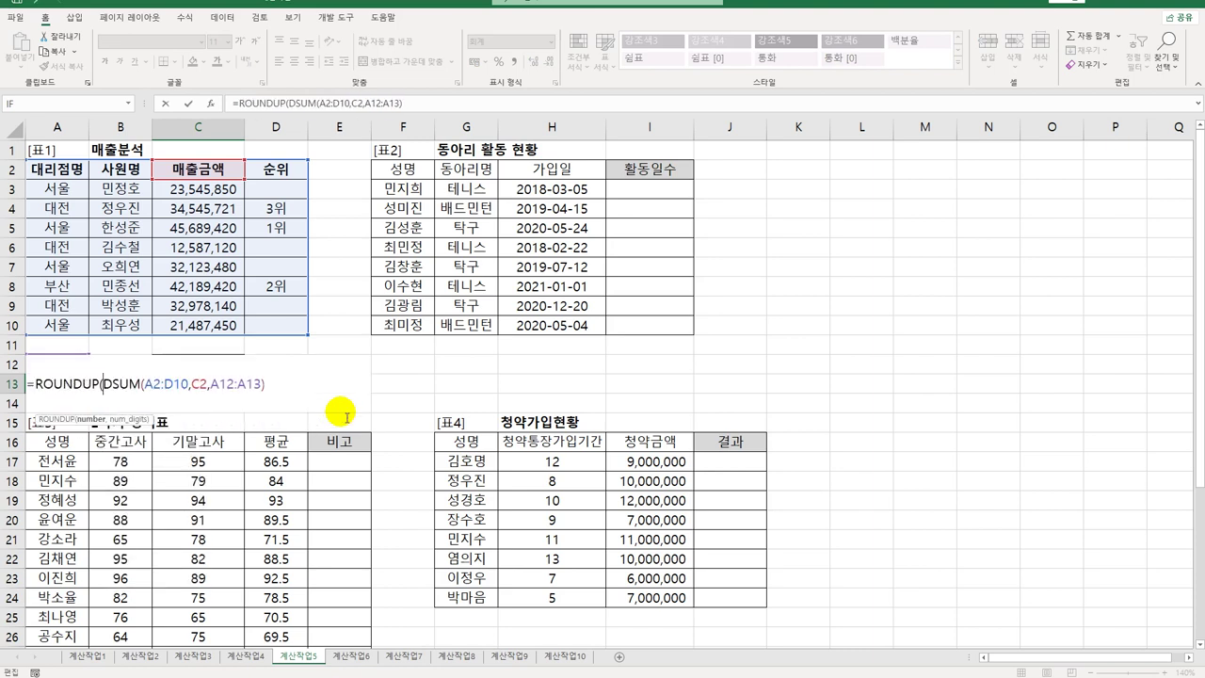
type(",")
type("-1")
key("BackSpace")
type("3)")
key("ctrl+Return")
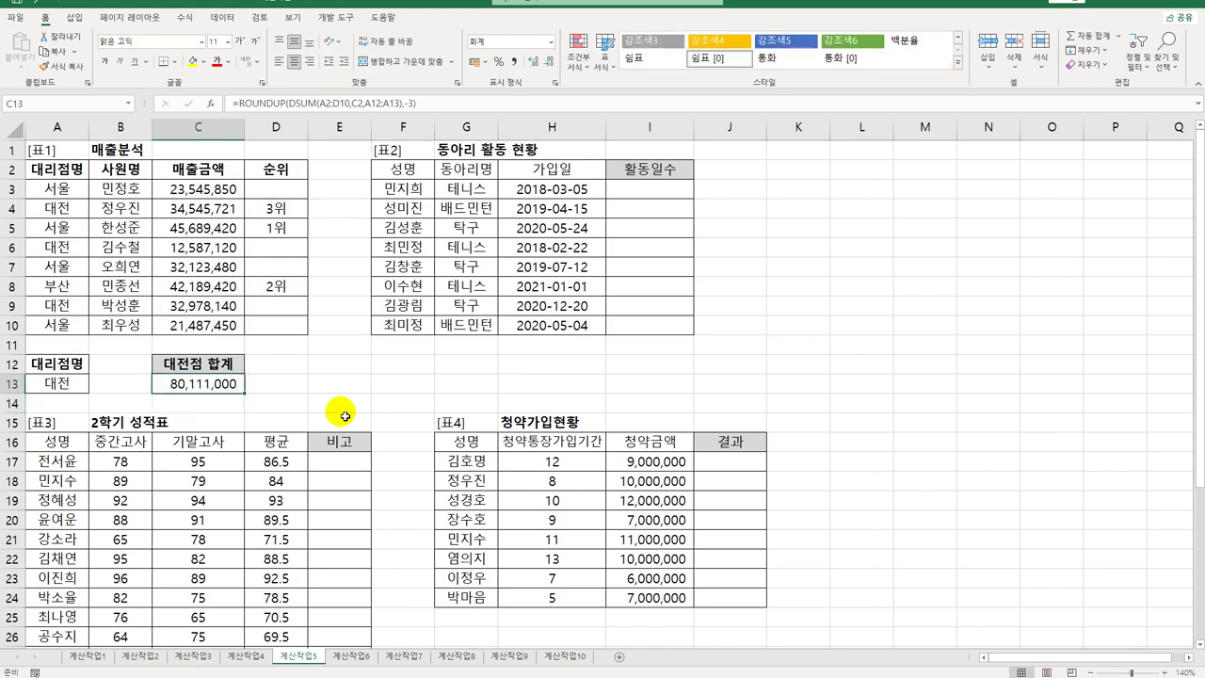
key("Down")
key("Down")
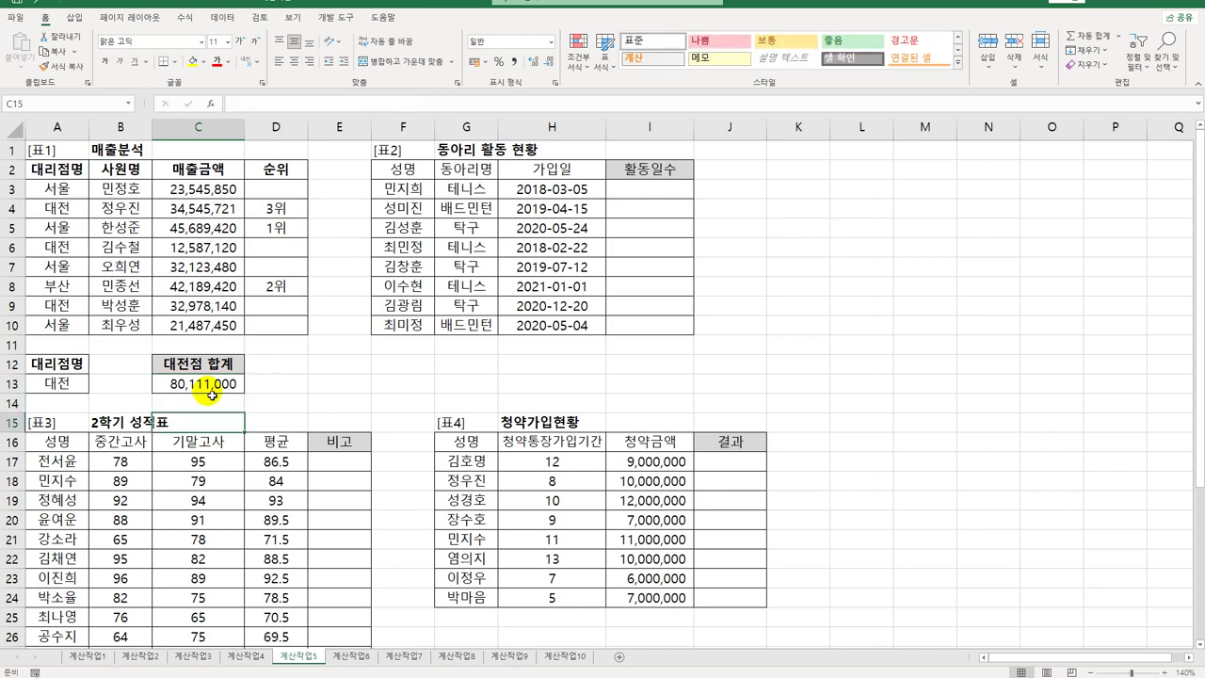
double_click(209, 386)
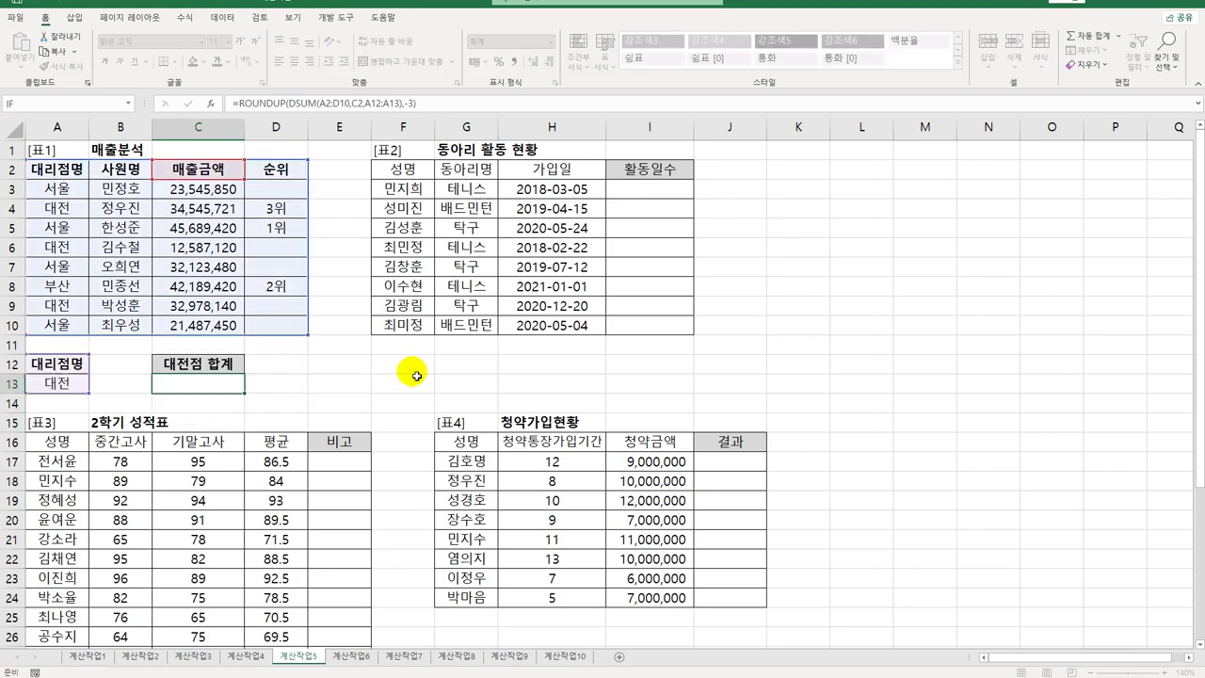
key("Escape")
- Enter =DAYS(TODAY(),H3) in I3 to calculate the first member's 활동일수 in 표2
left_click(644, 188)
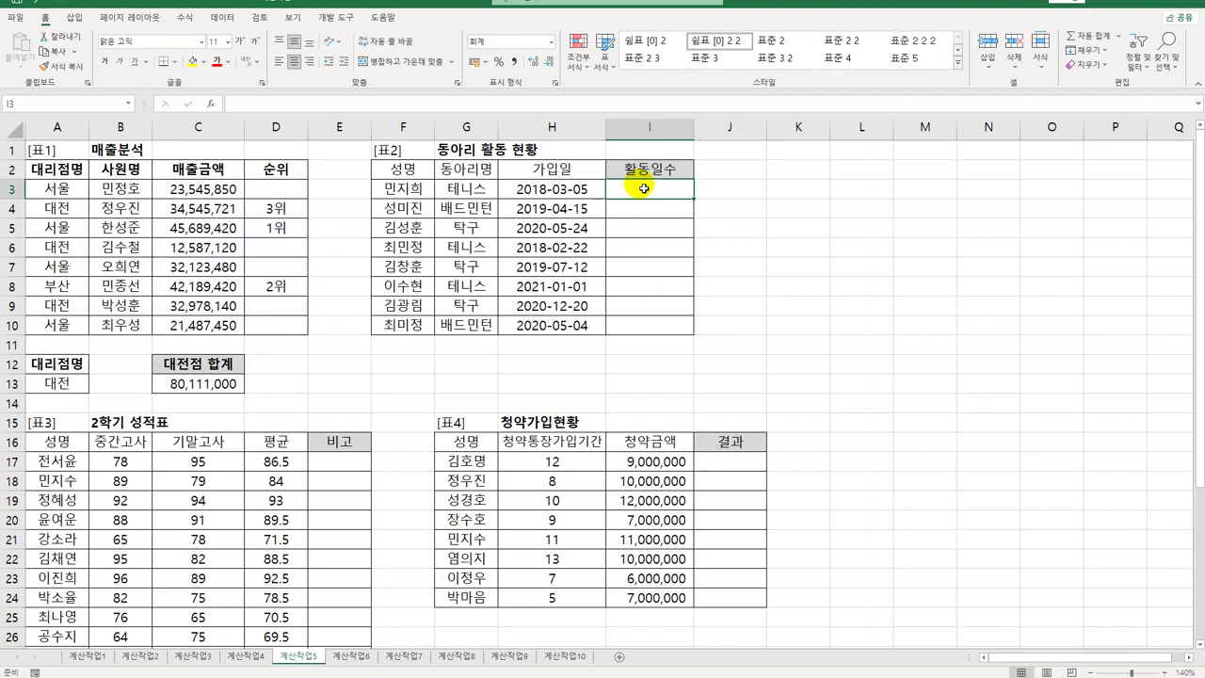
left_click_drag(644, 188, 636, 333)
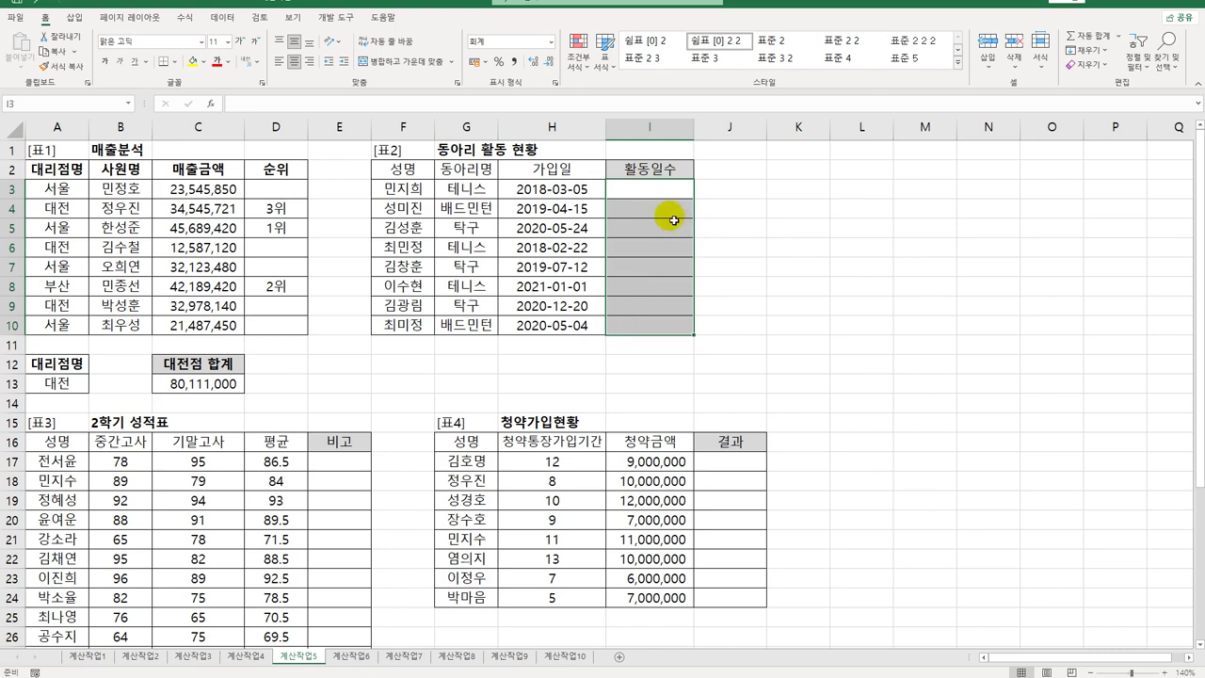
left_click(655, 194)
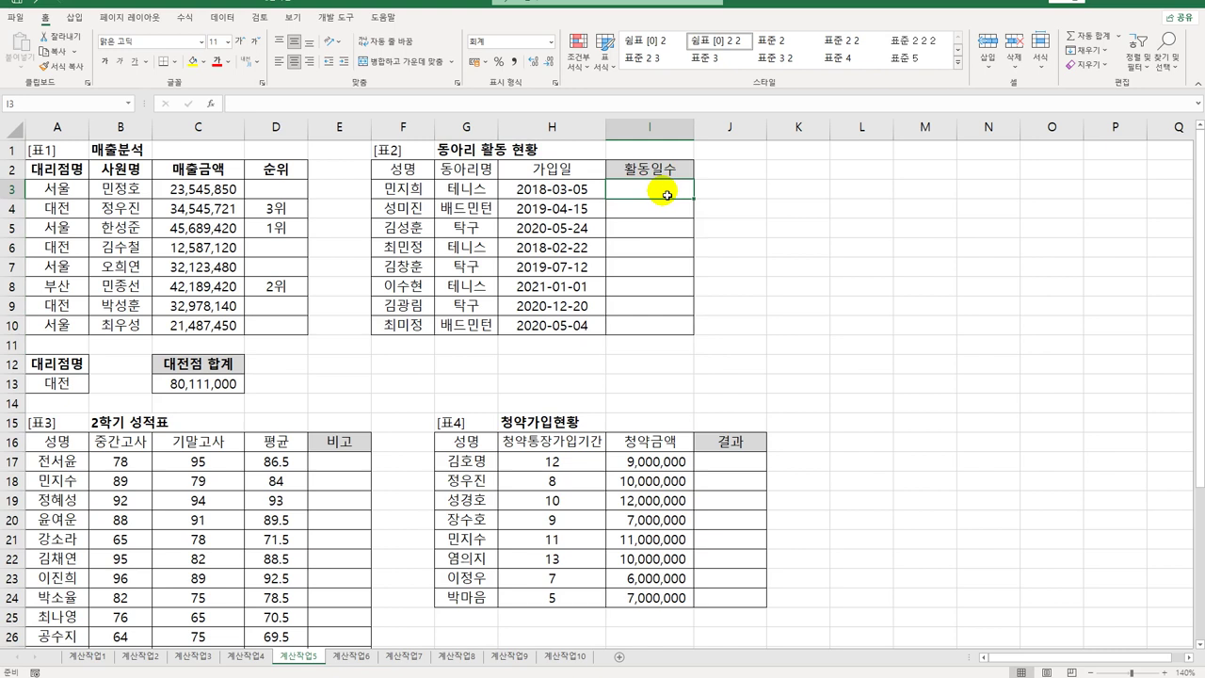
type("=d")
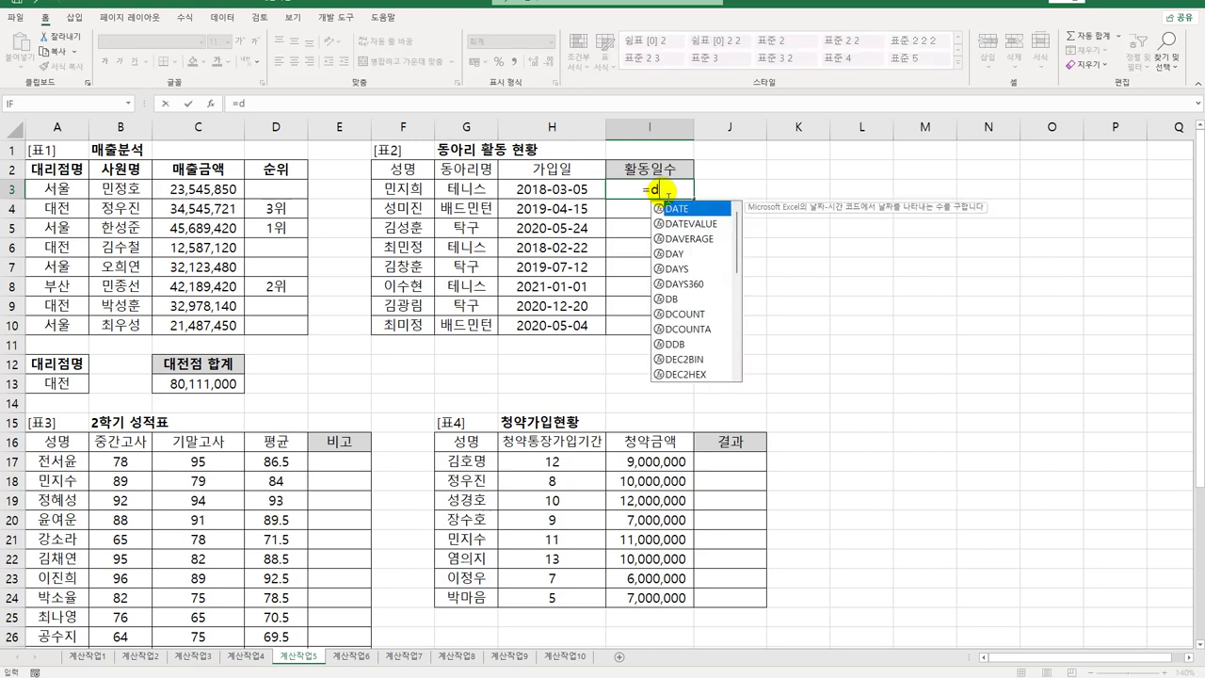
type("ays(")
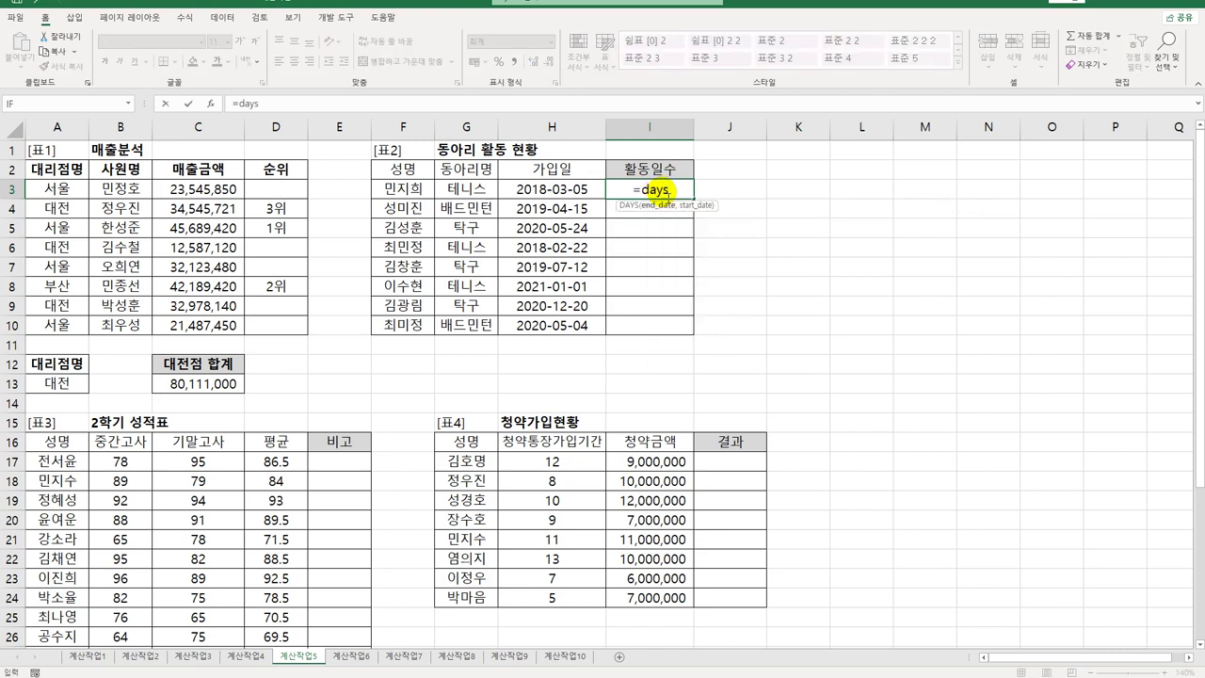
key("Tab")
type("toda")
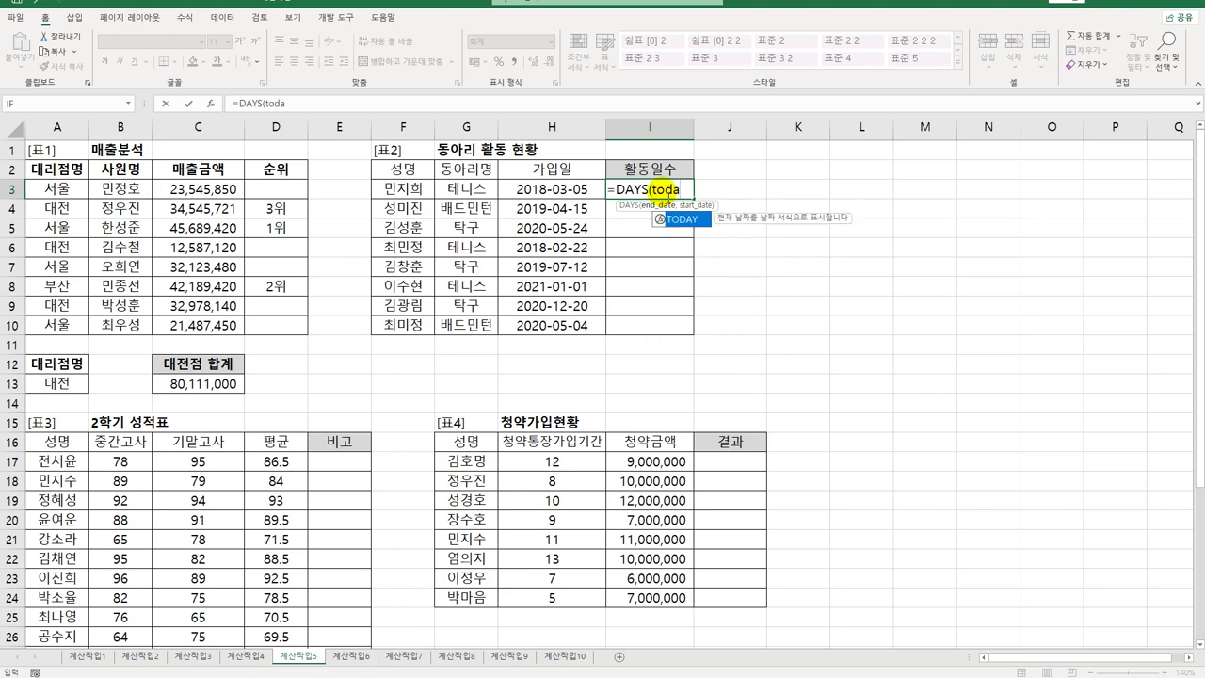
key("Tab")
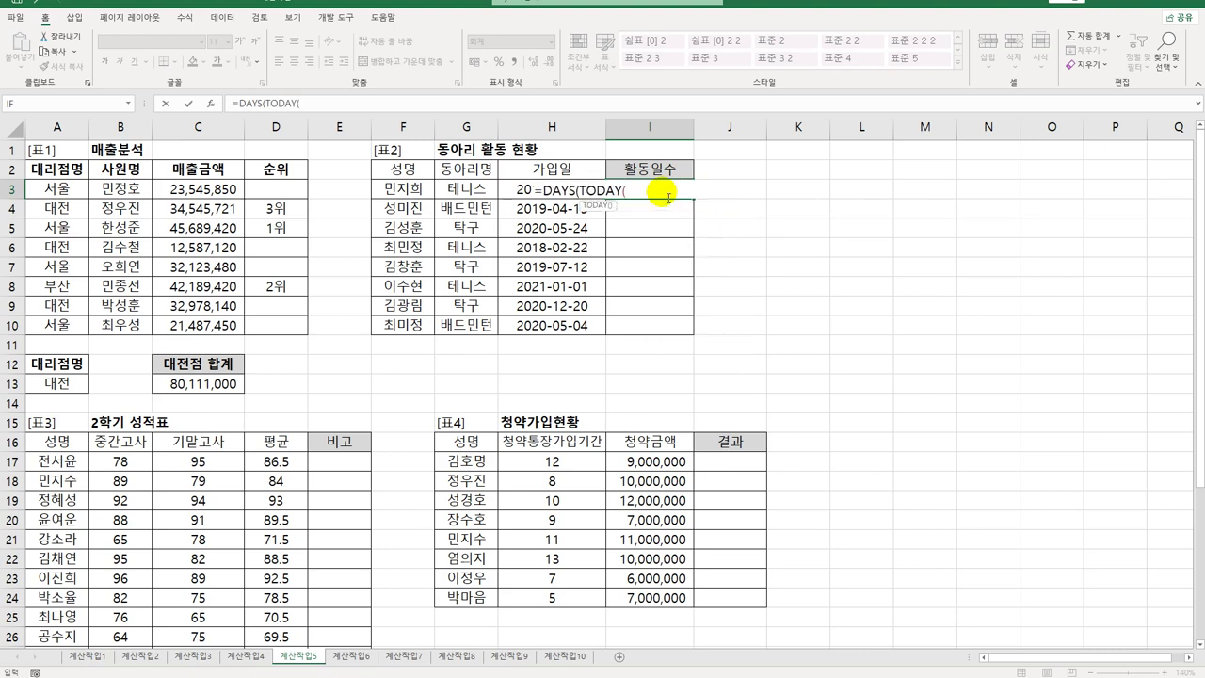
type("),")
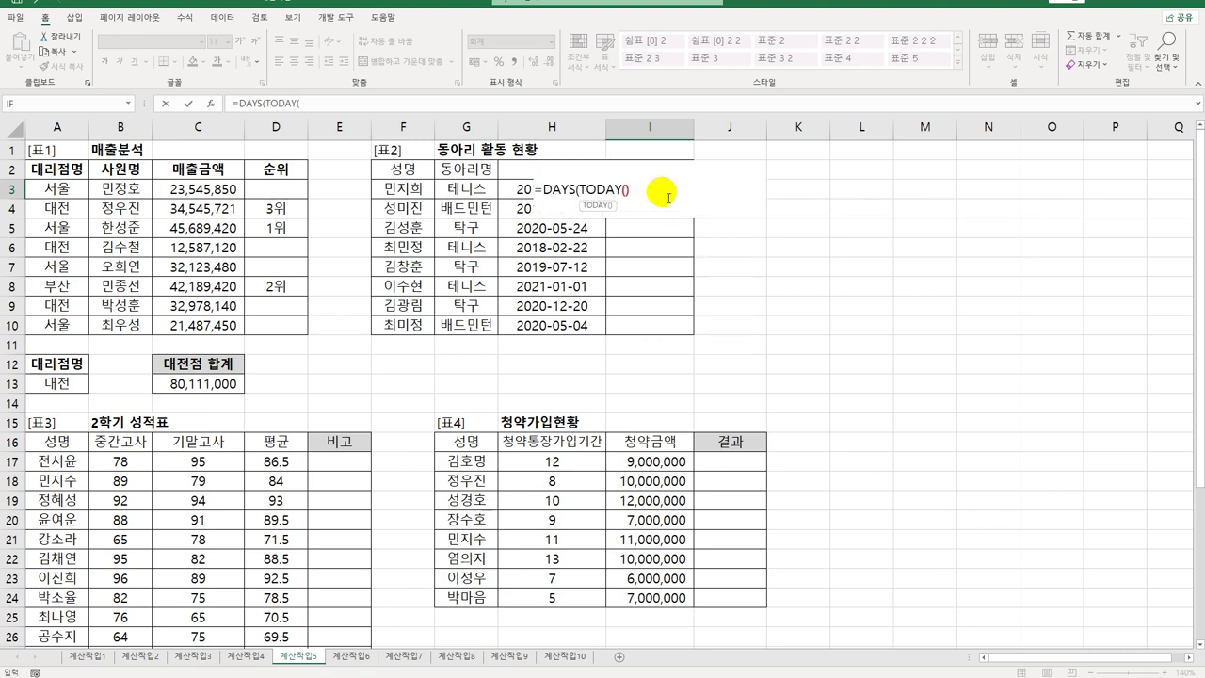
left_click(515, 193)
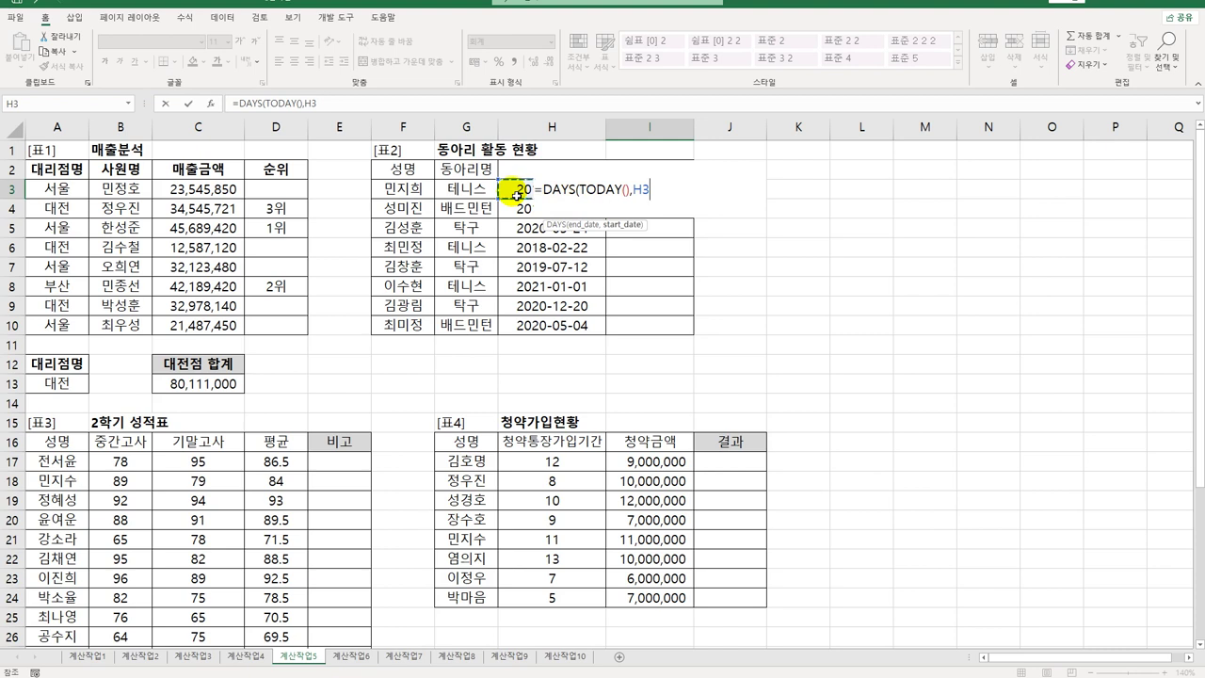
type(")")
key("Return")
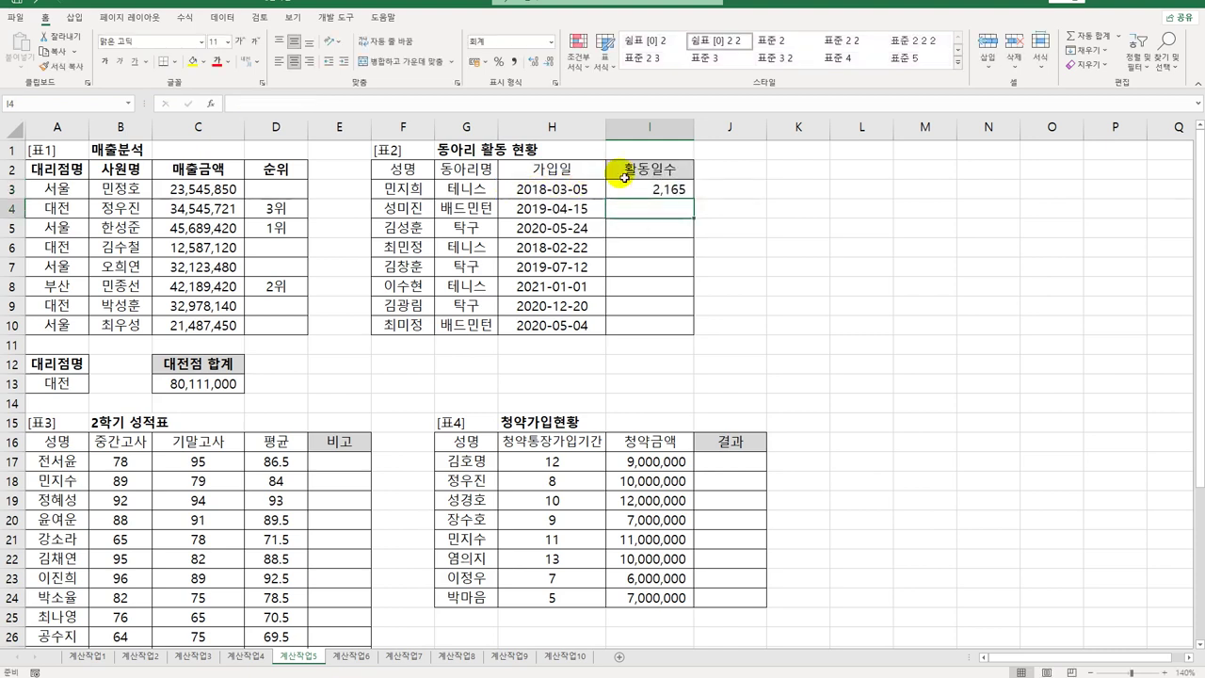
- Fill the 활동일수 formula from I3 down through I10
left_click(676, 189)
left_click_drag(700, 202, 696, 327)
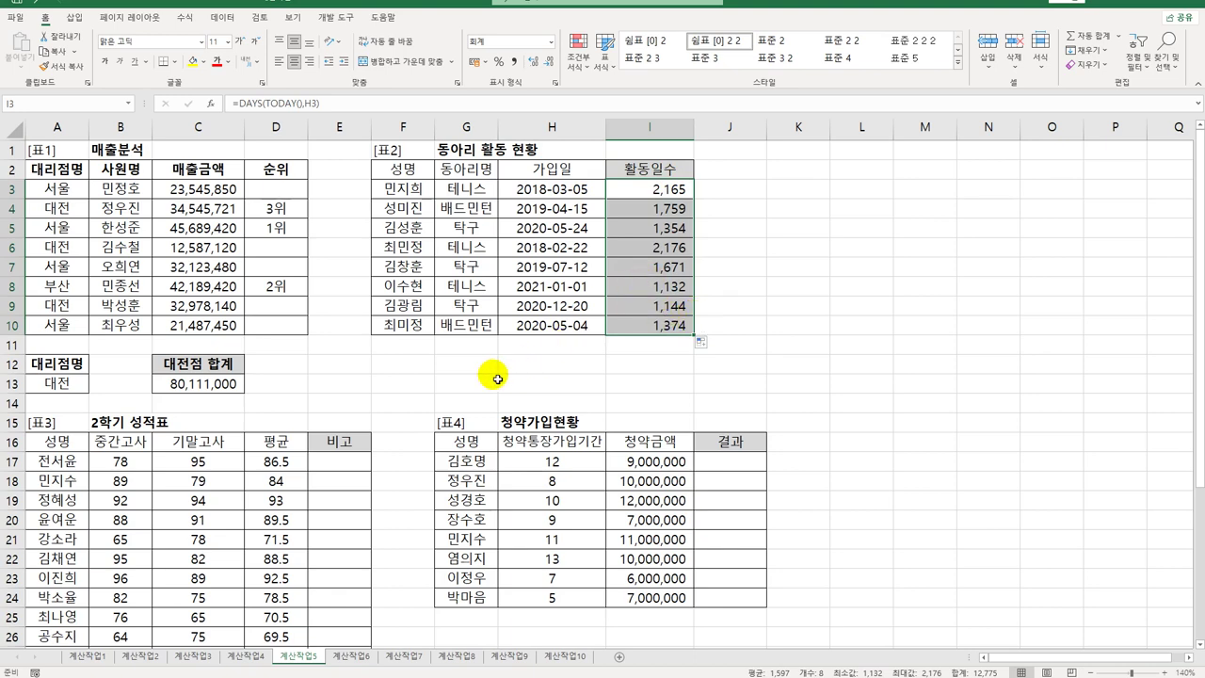
scroll(669, 420, "down", 3)
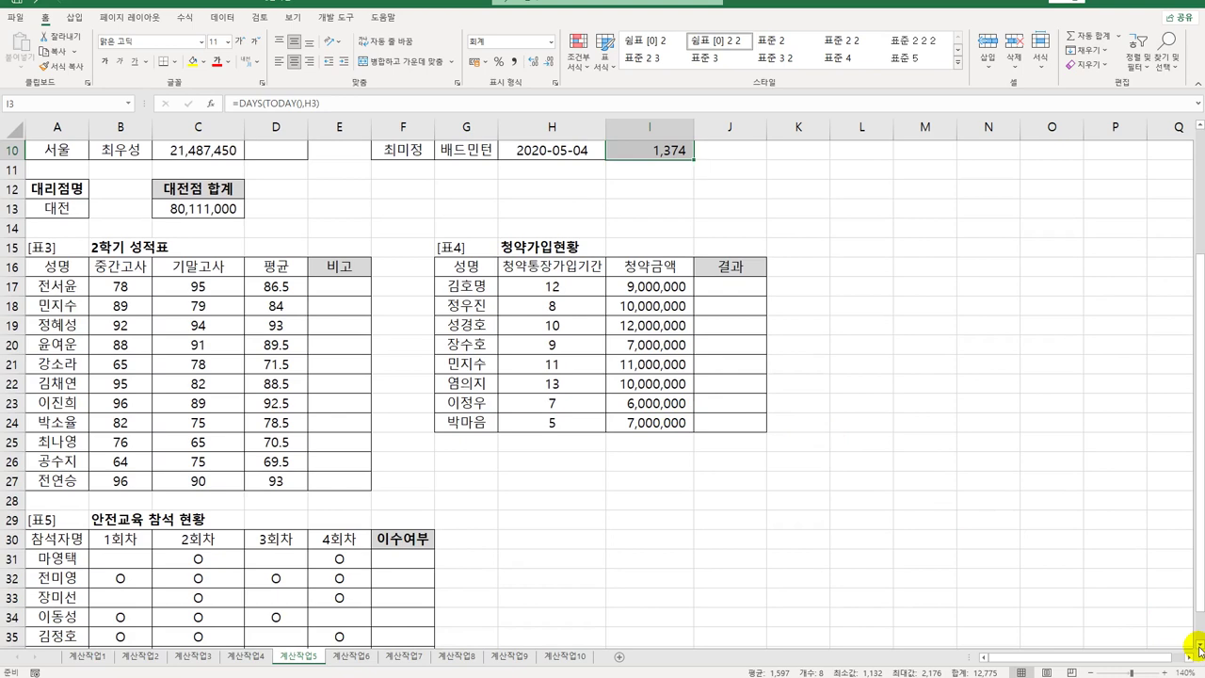
- Enter =MEDIAN($D$17:$D$27) in E17 to get the median of the 평균 scores in 표3
left_click(1199, 646)
left_click(1199, 645)
left_click(1199, 646)
left_click(1199, 646)
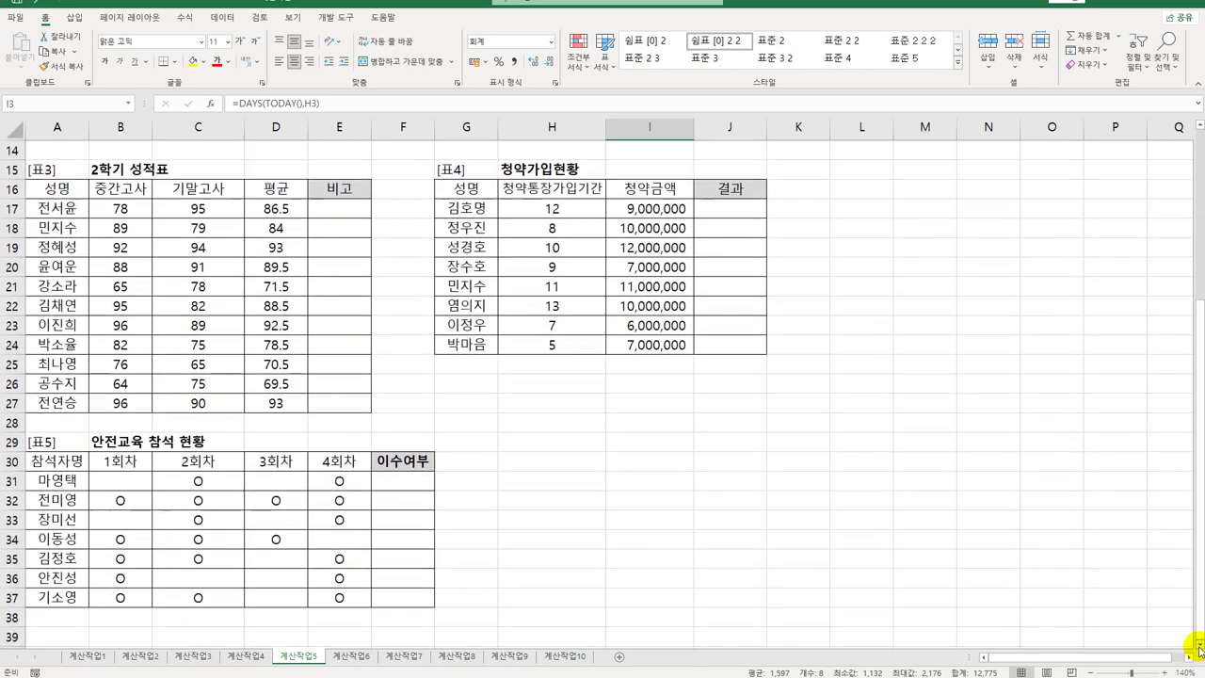
left_click(359, 215)
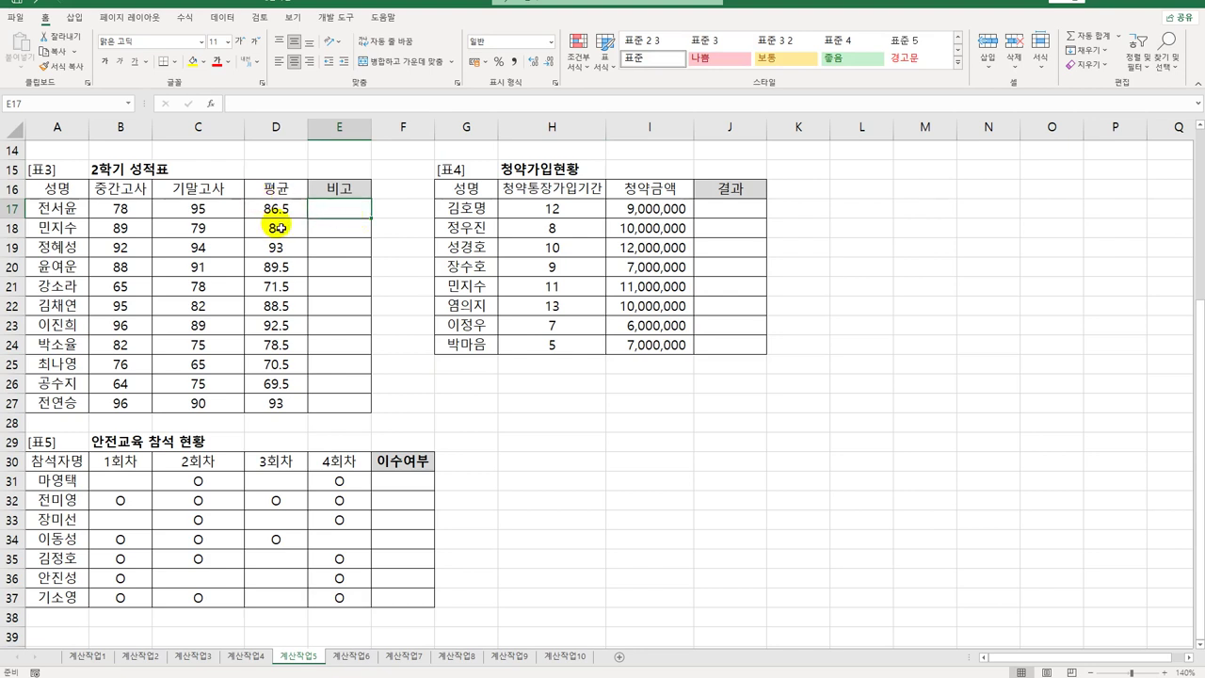
left_click(274, 201)
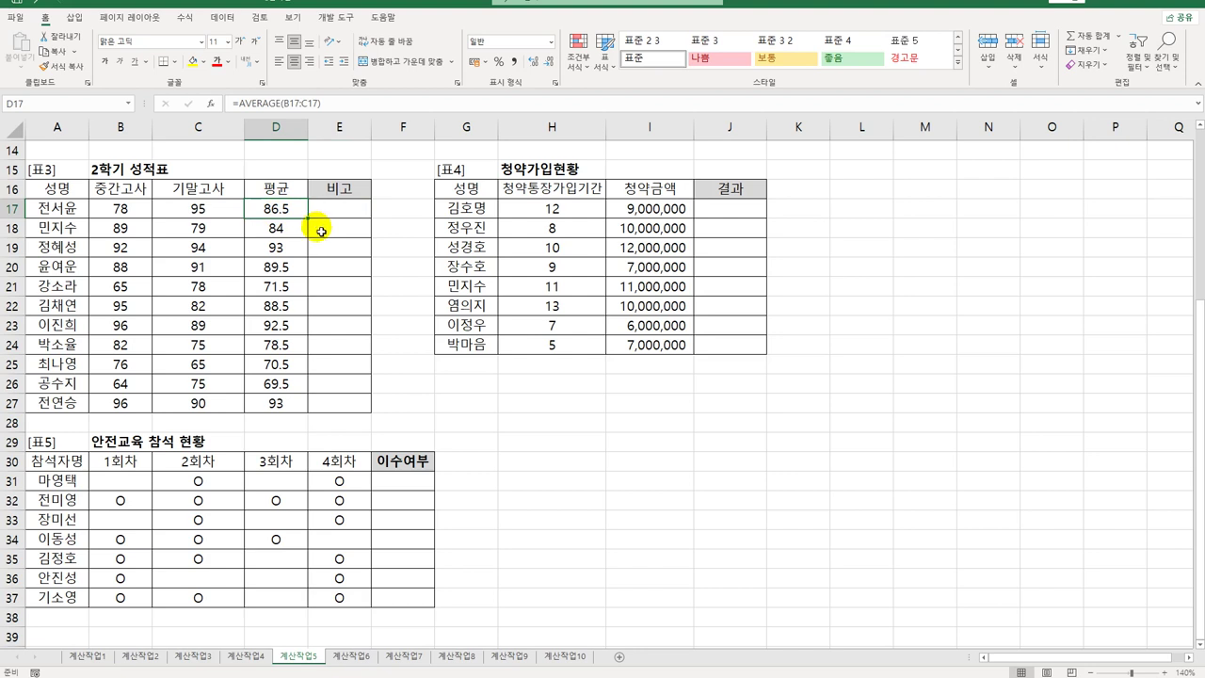
left_click_drag(352, 207, 352, 403)
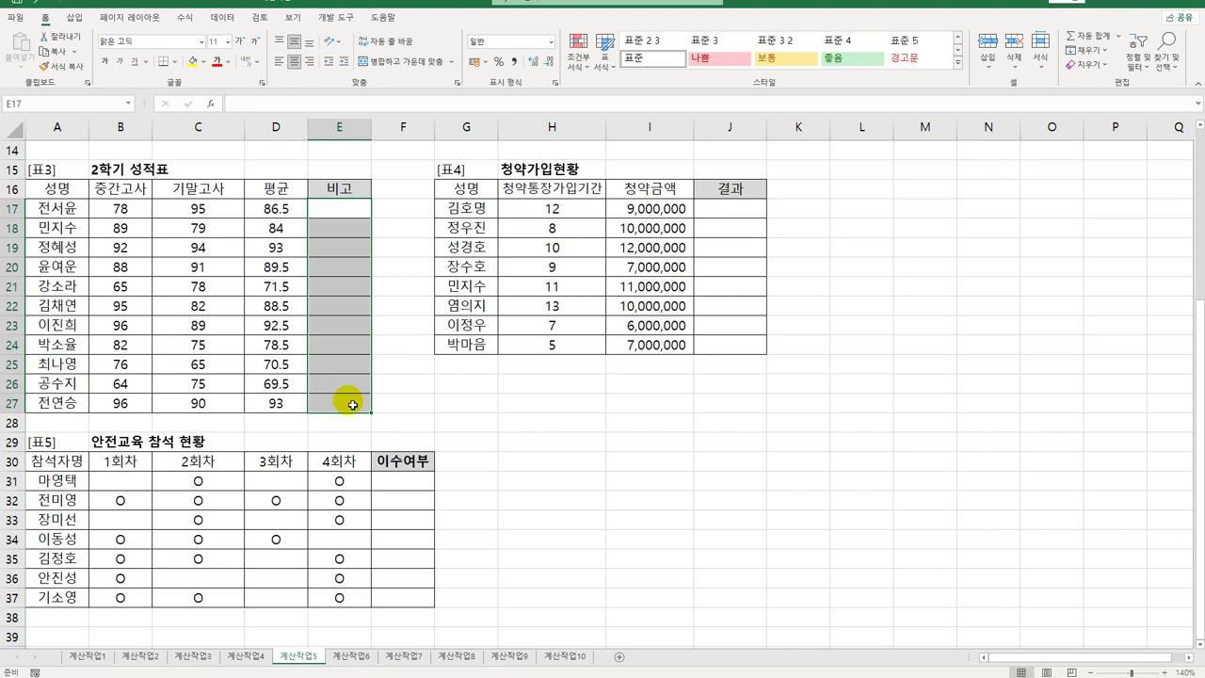
left_click(344, 216)
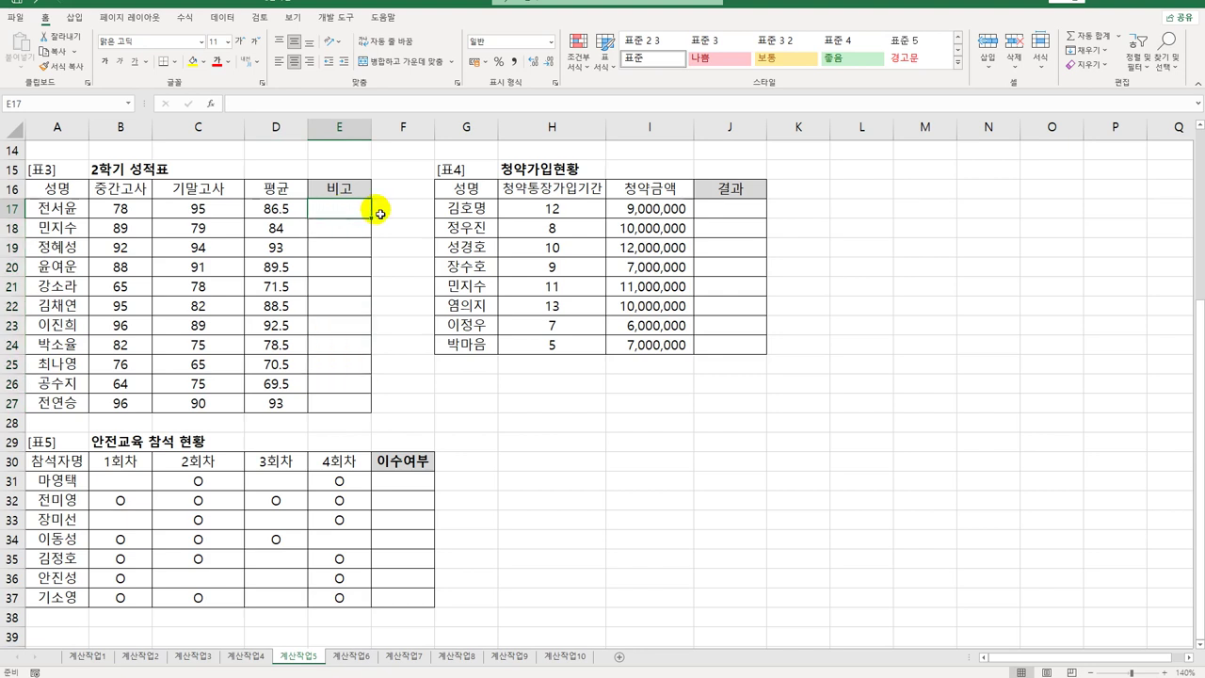
type("=")
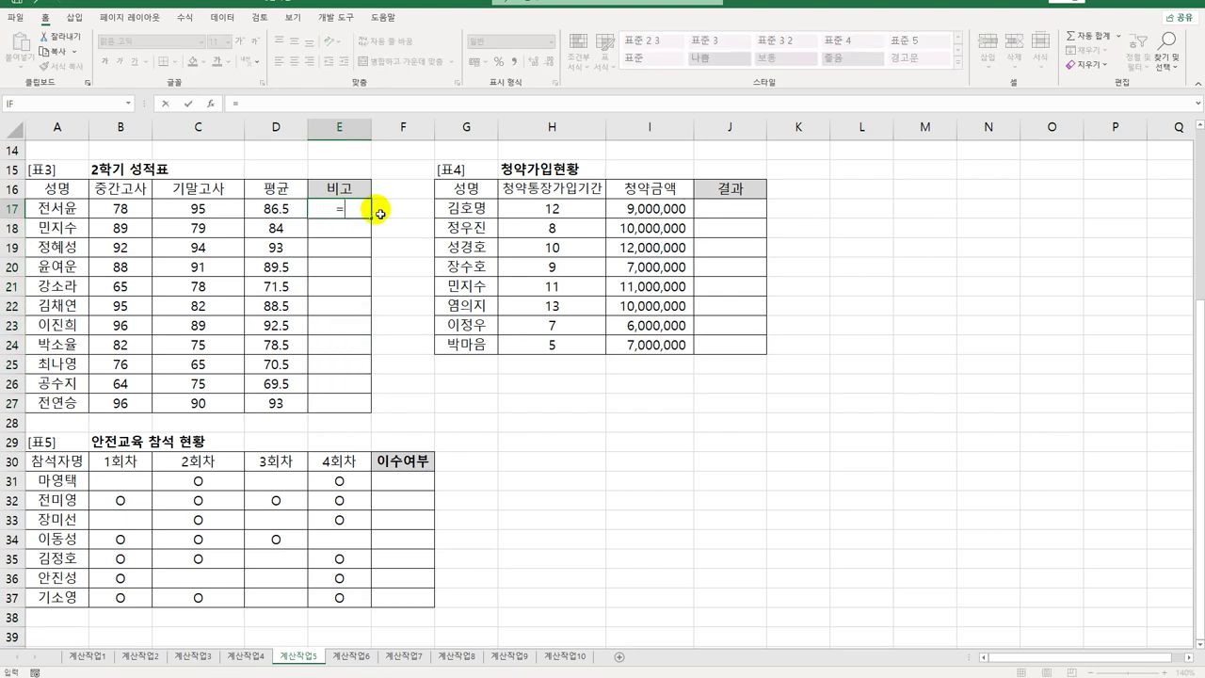
type("me")
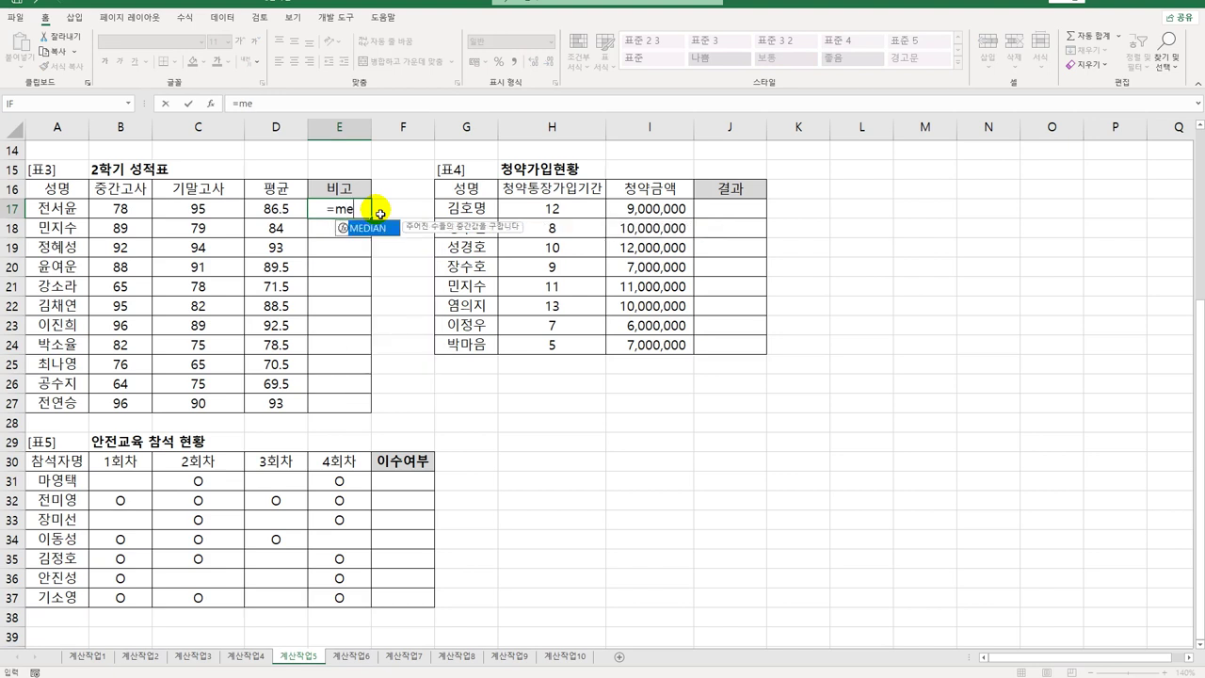
key("Tab")
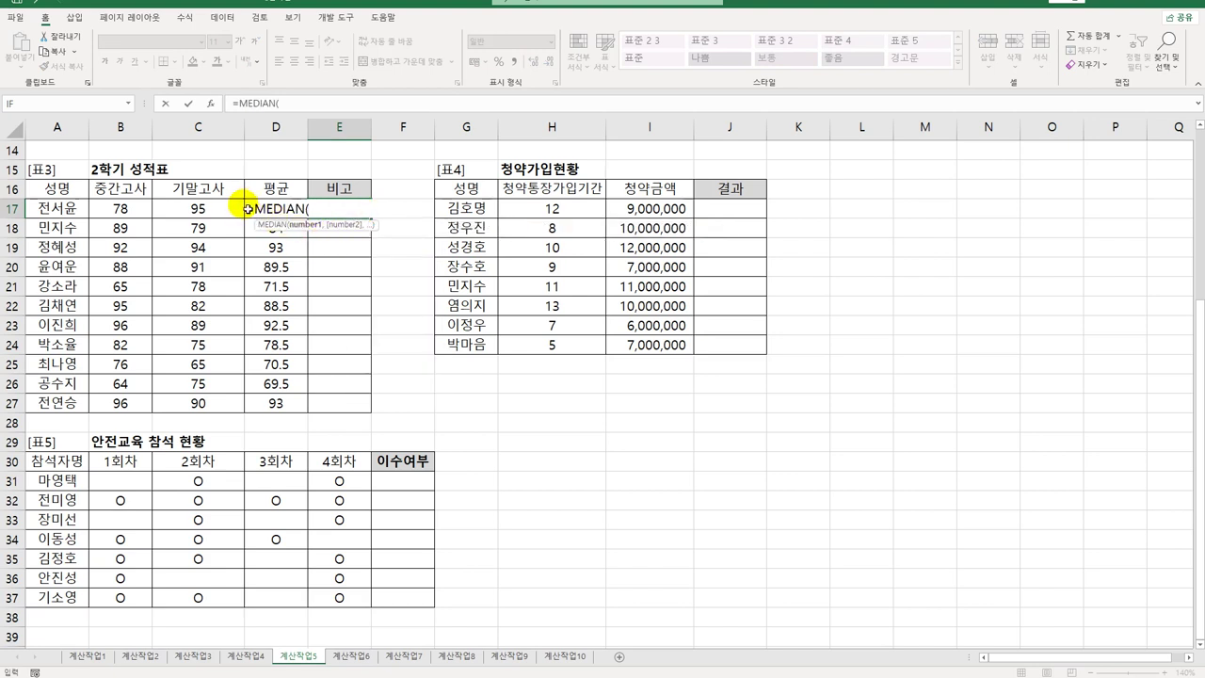
left_click_drag(295, 404, 302, 214)
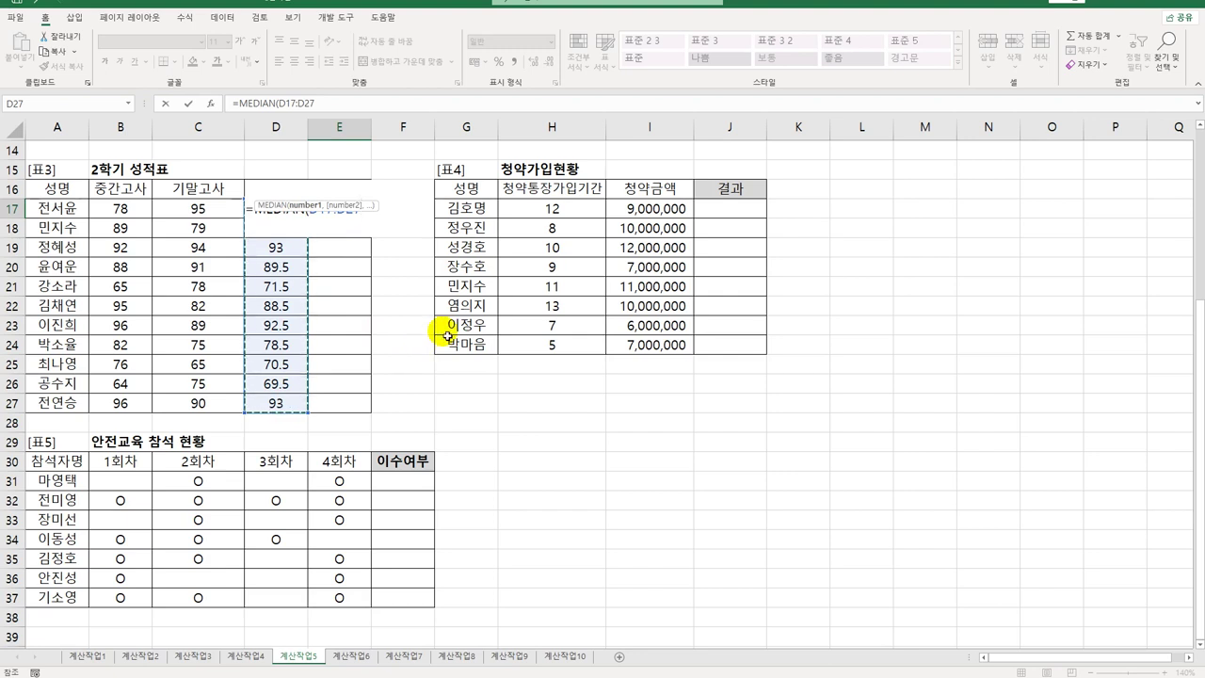
key("F4")
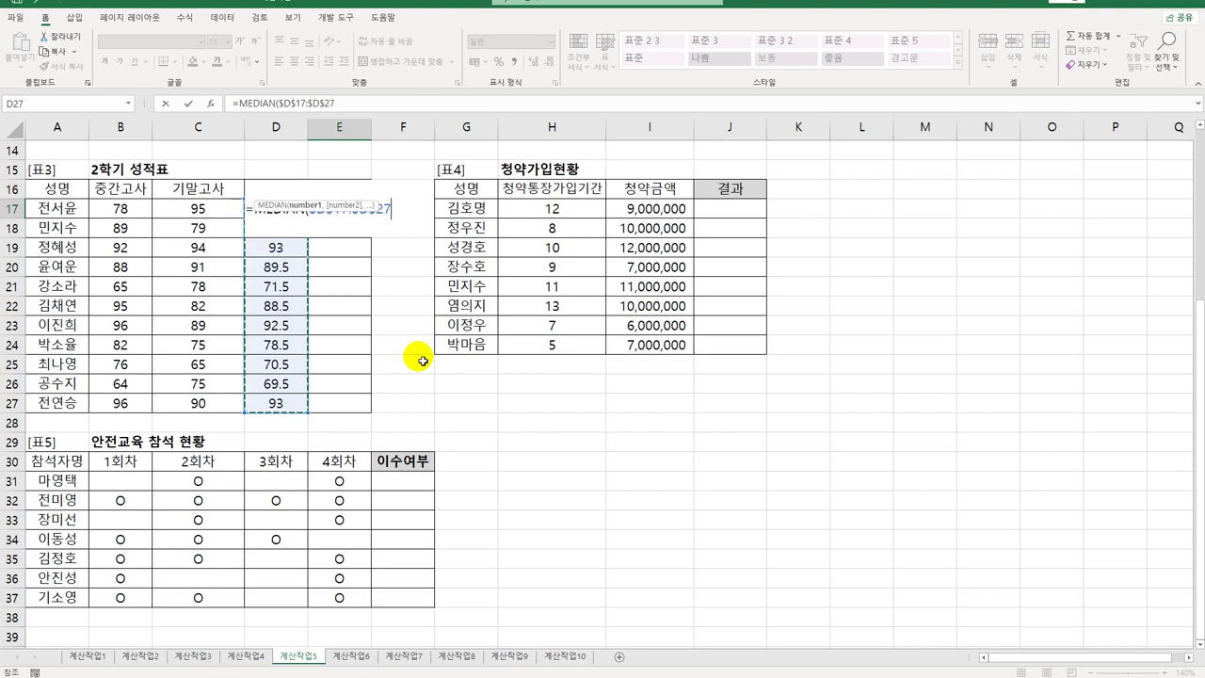
type(")")
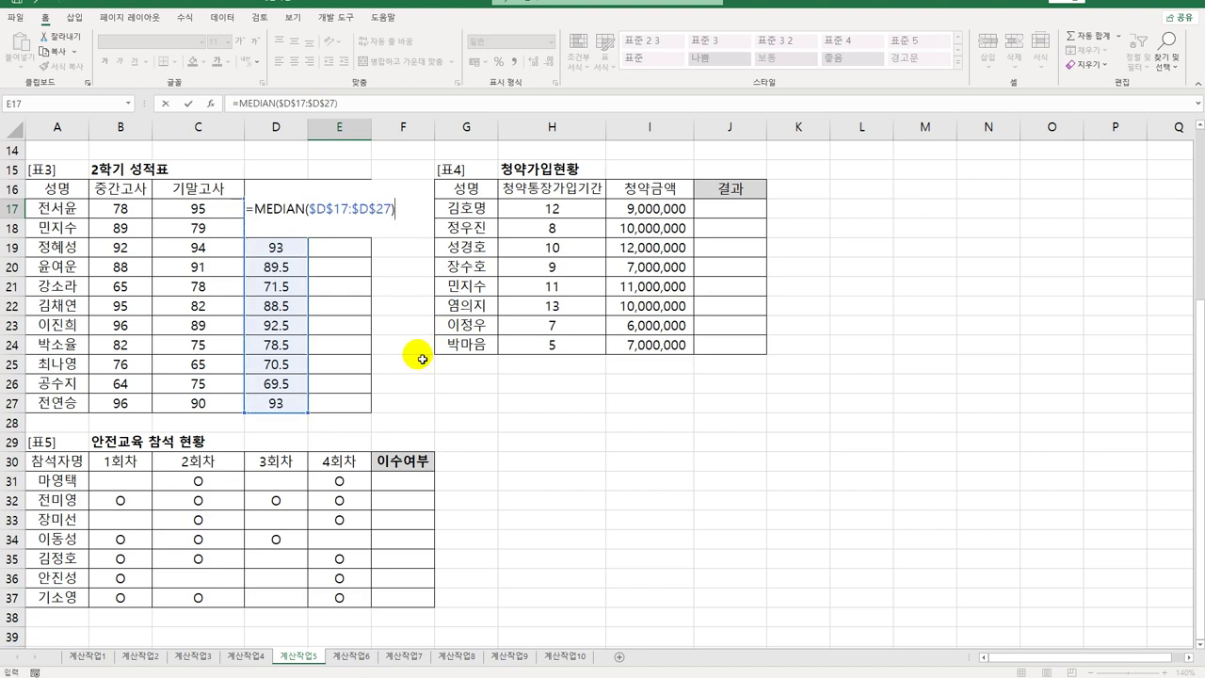
key("Return")
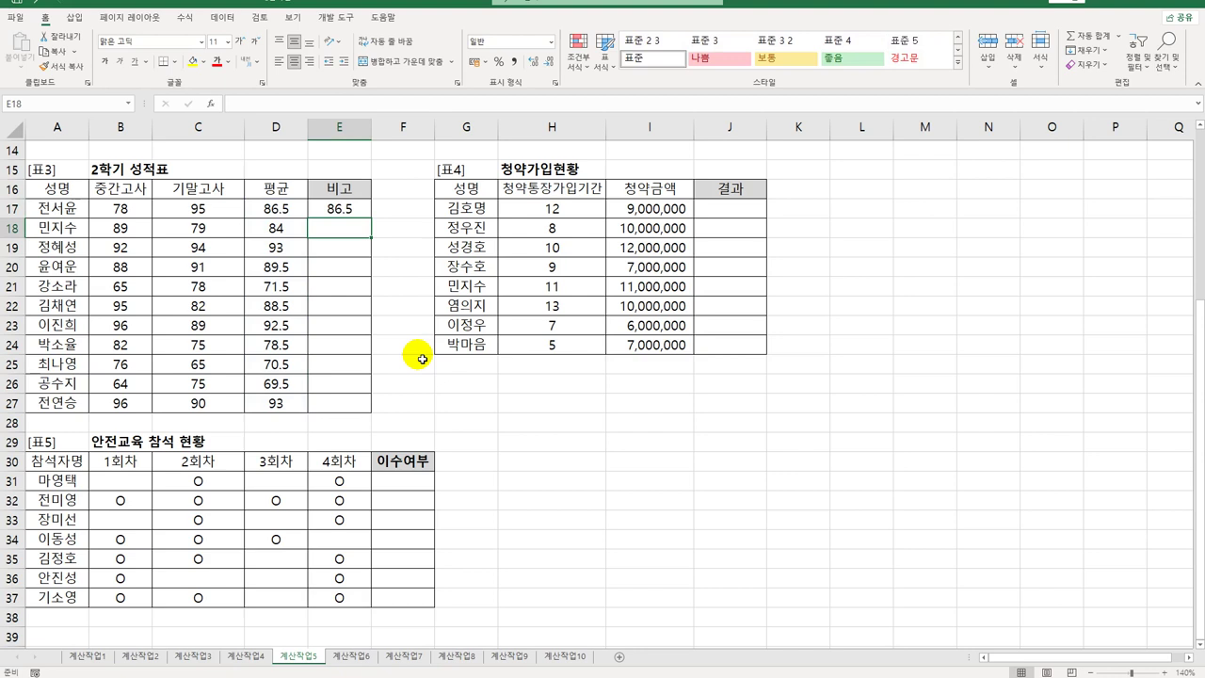
- Fill the MEDIAN formula from E17 down through E27 and compare it with the 평균 value in D17
left_click(361, 212)
left_click_drag(370, 223, 371, 419)
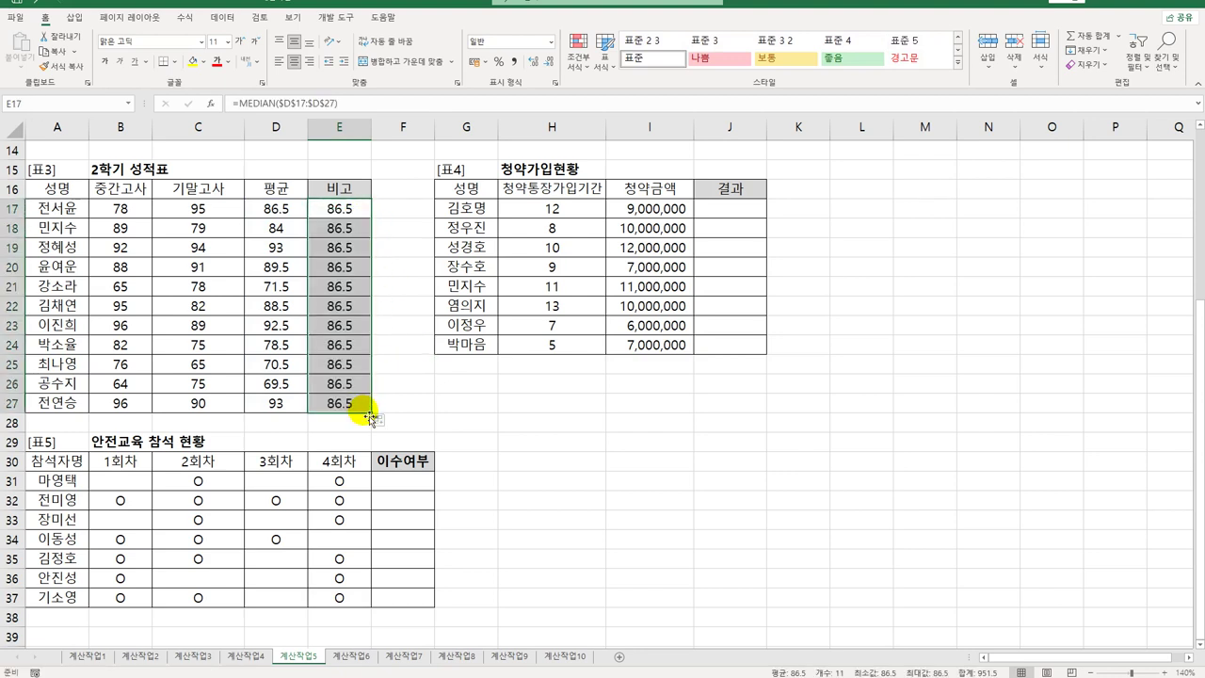
left_click(349, 215)
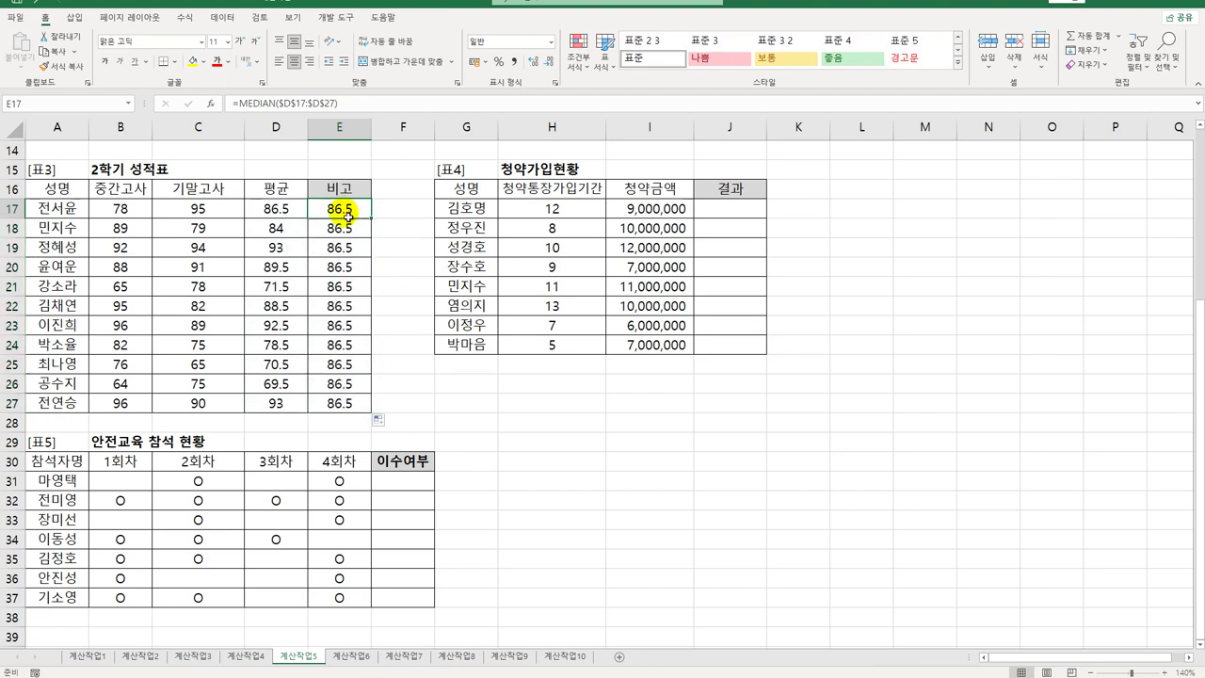
left_click(278, 208)
left_click(338, 210)
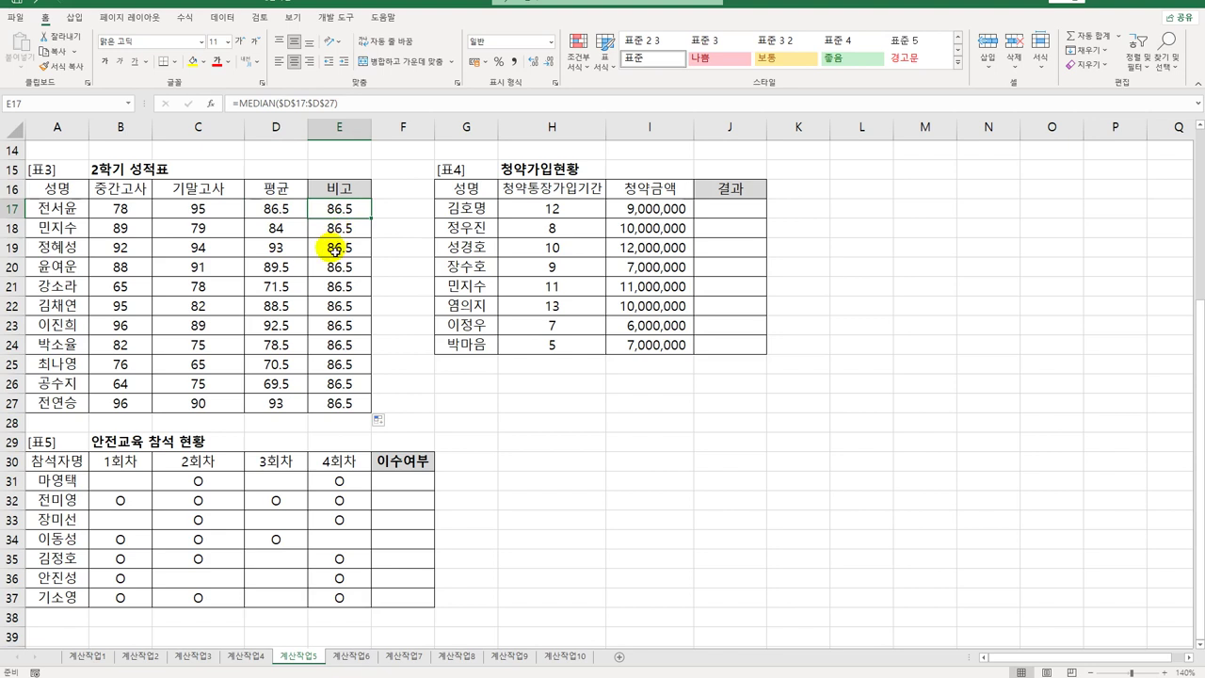
- Extend the E17 formula to =IF(D17<=MEDIAN($D$17:$D$27),"면담","") and fill it down through E27
double_click(333, 208)
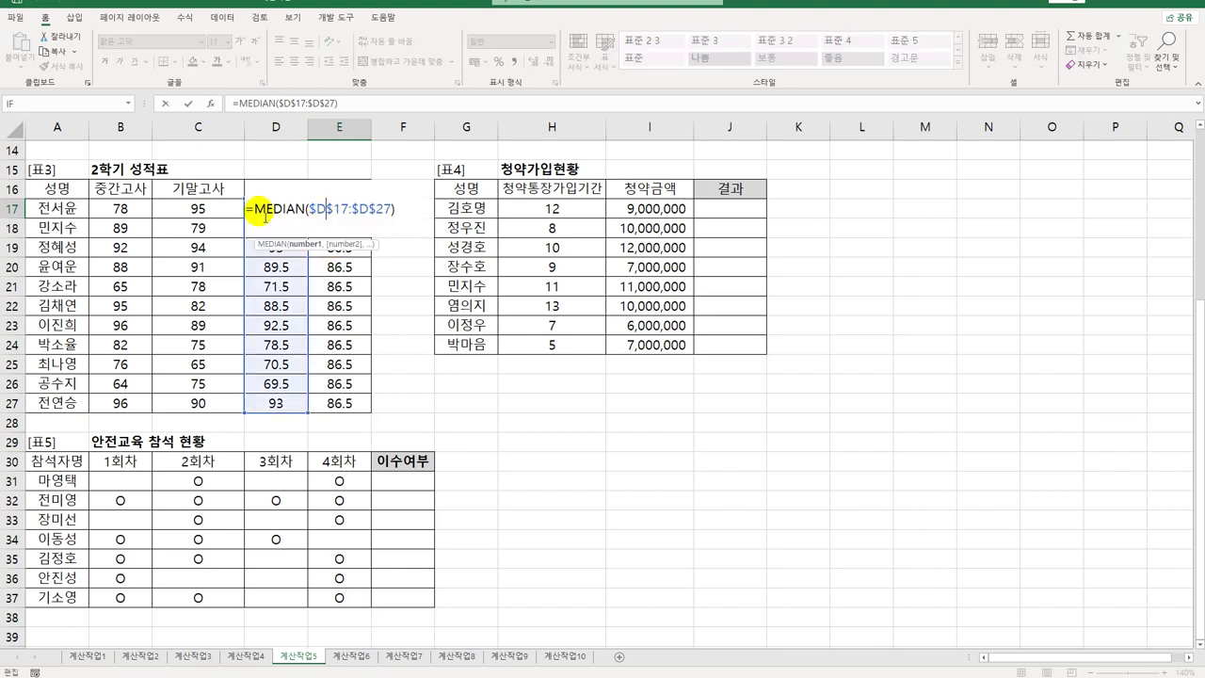
left_click(255, 209)
type("if")
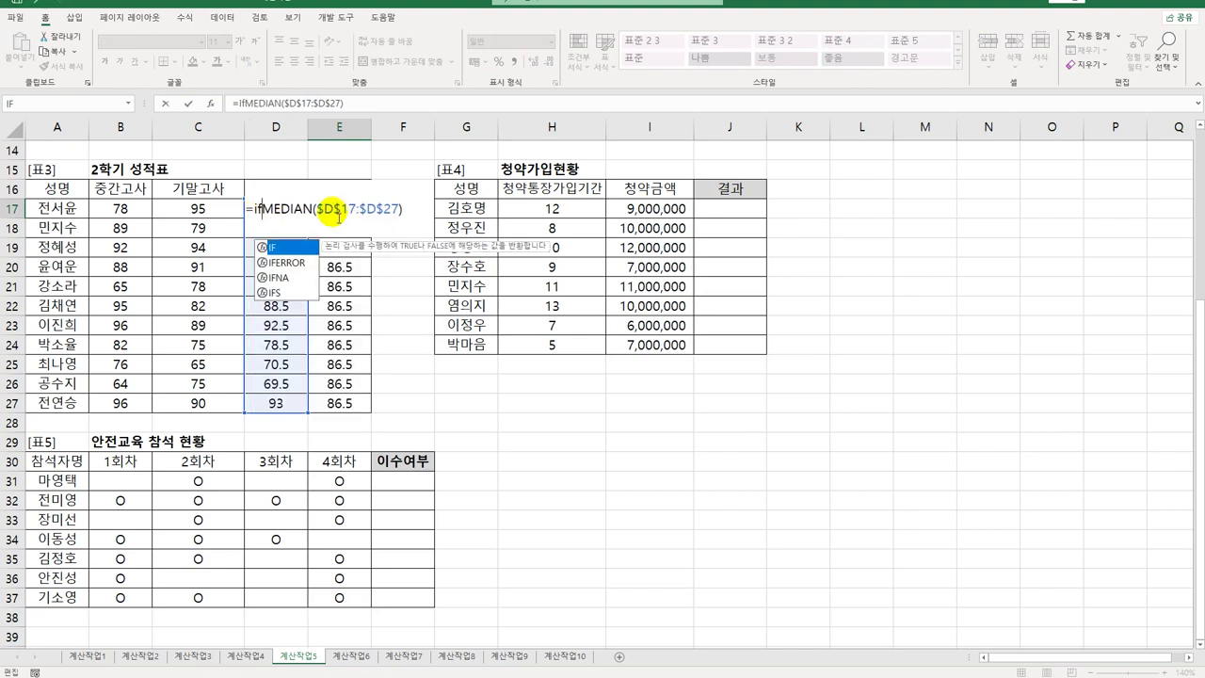
key("Tab")
type("d")
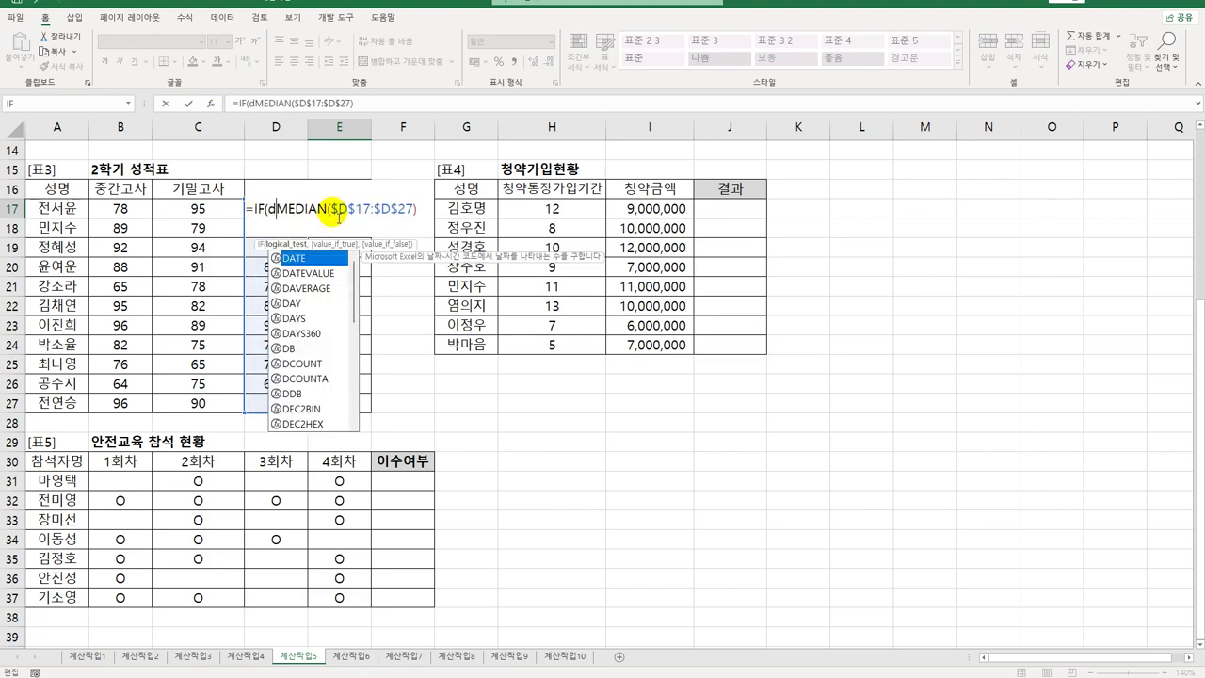
type("17<=")
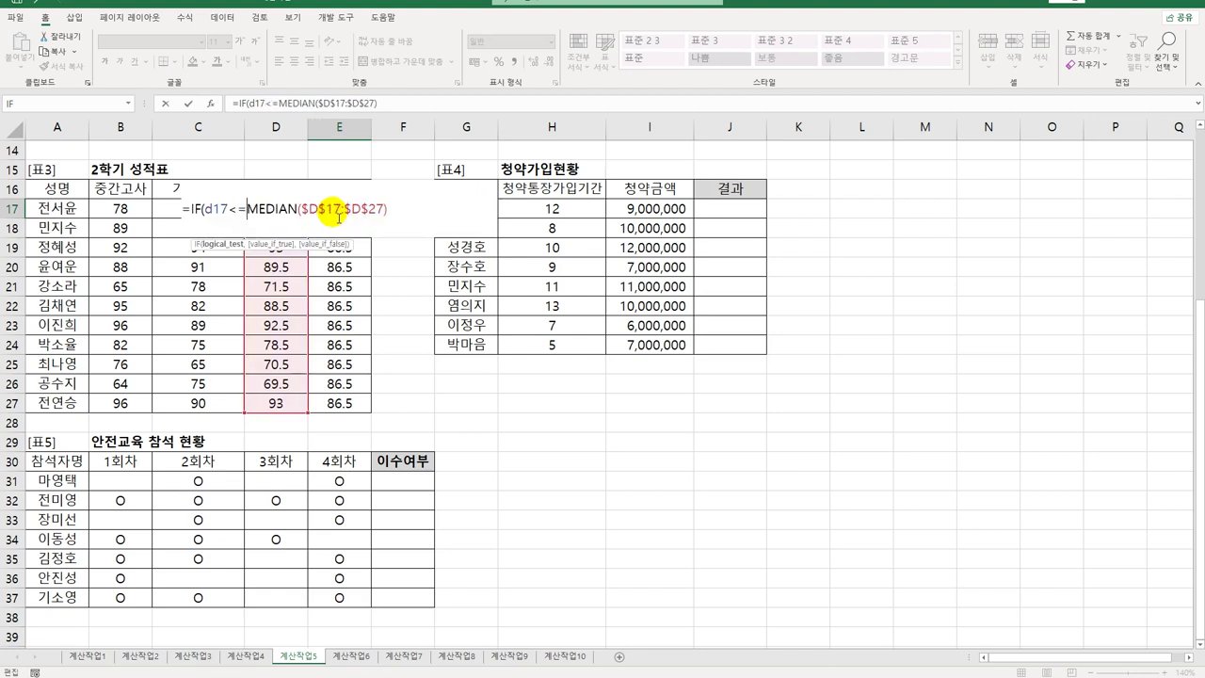
left_click(391, 209)
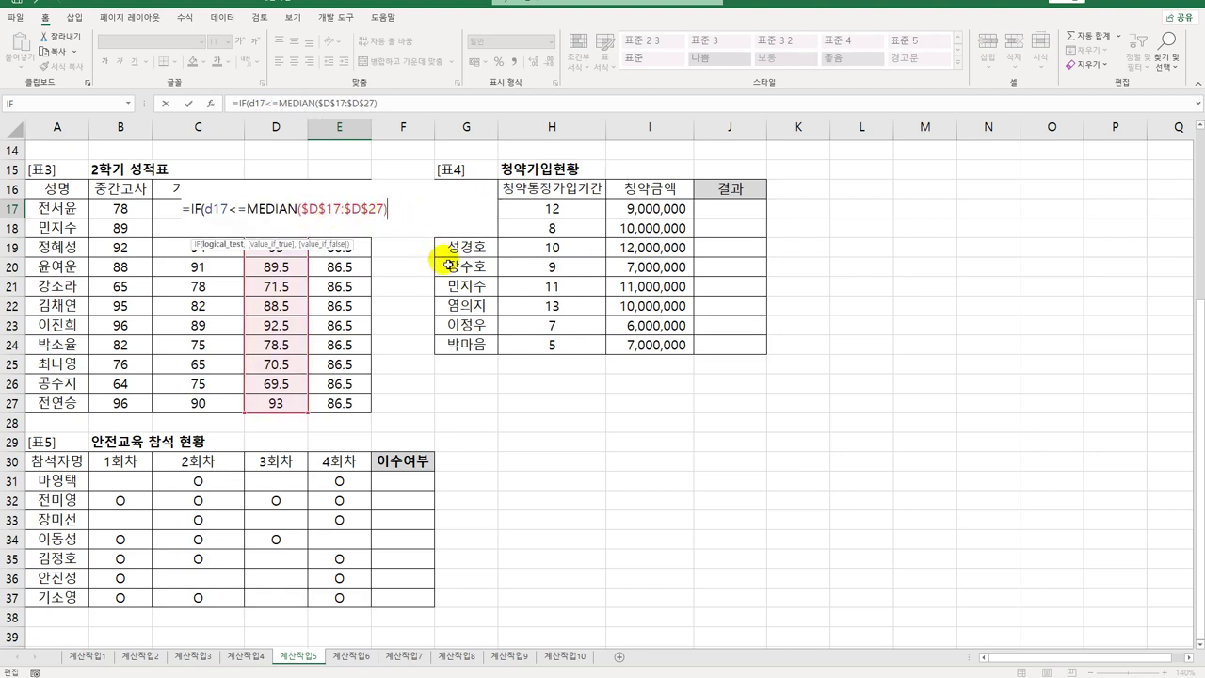
type(",\"면담")
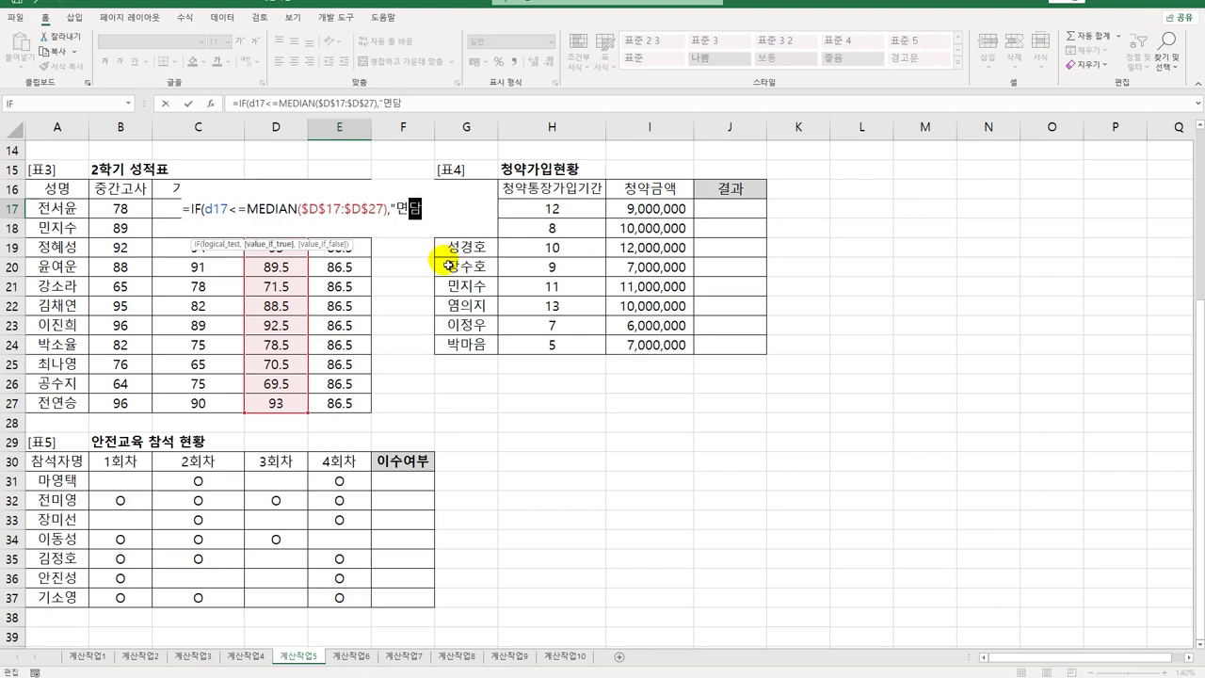
type("\",\"\")")
key("Return")
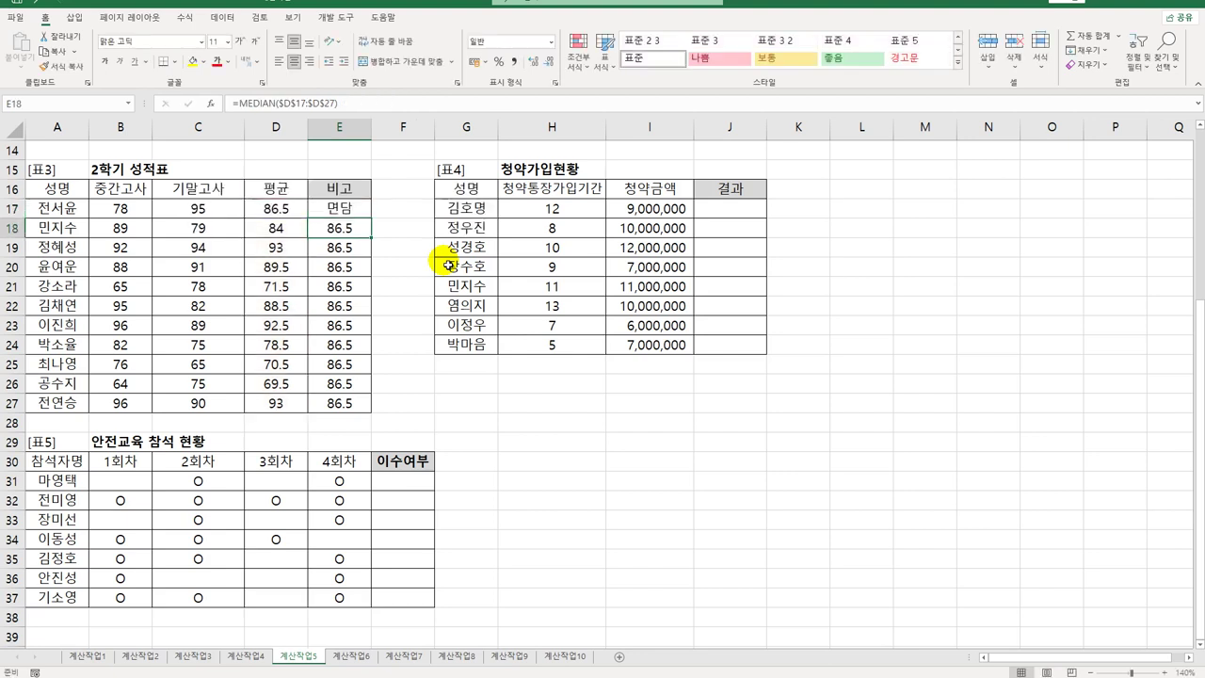
left_click(360, 211)
left_click_drag(371, 217, 367, 422)
- Begin the 결과 formula in J17 of 표4 with AND and the first condition H17>AVERAGE($H$17:$H$24)
left_click(721, 216)
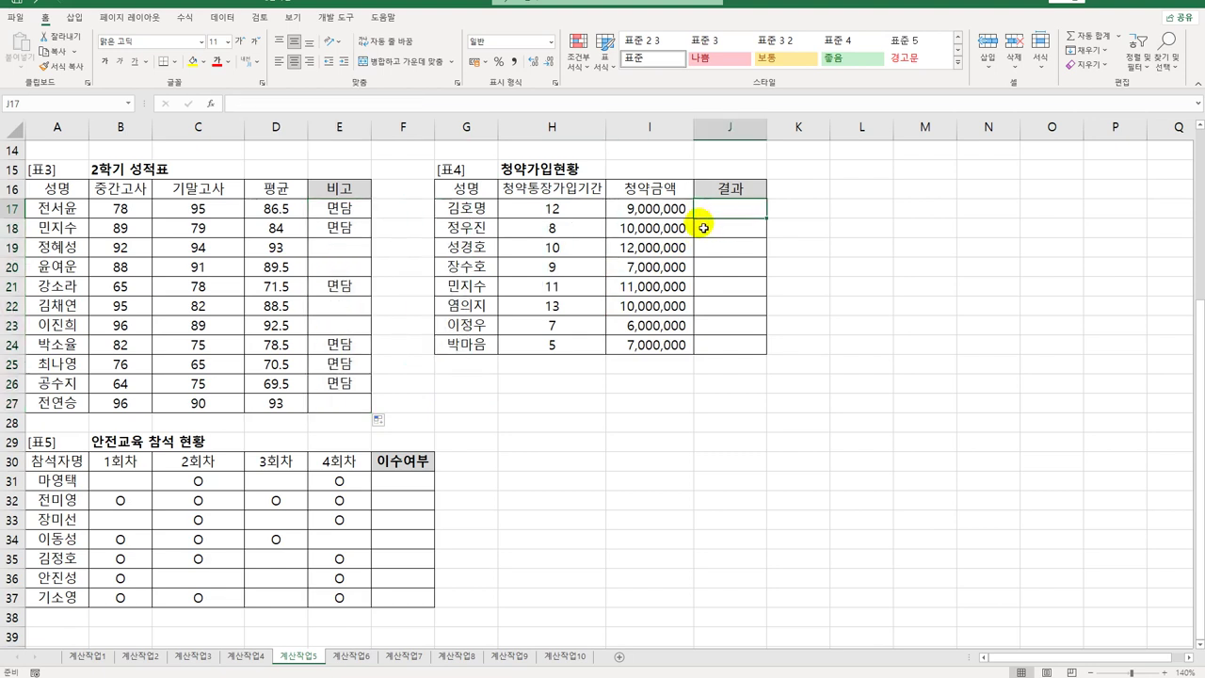
left_click(529, 215)
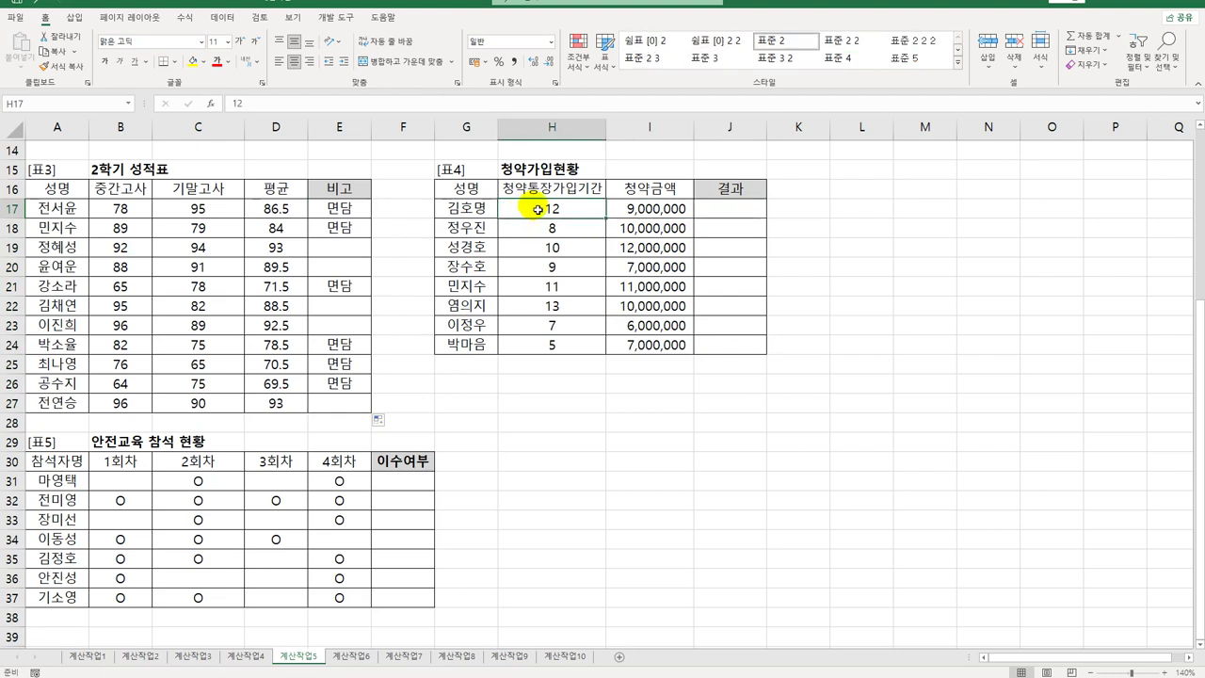
left_click_drag(534, 212, 543, 356)
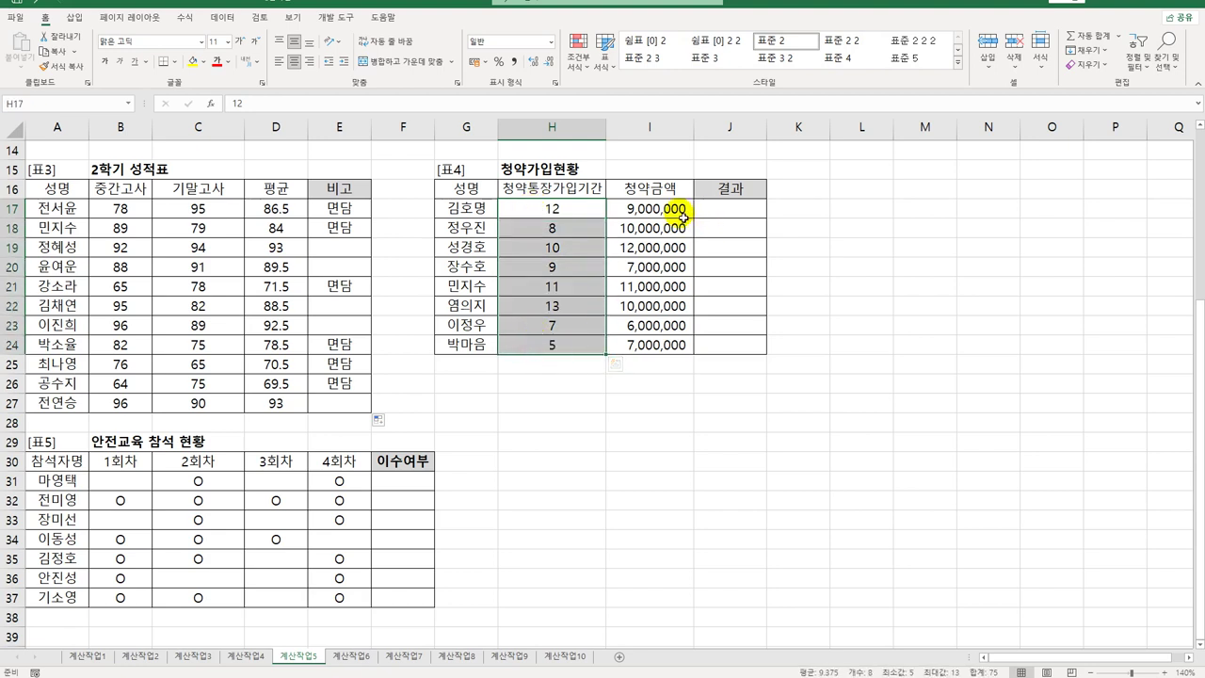
left_click_drag(679, 211, 680, 345)
left_click(722, 209)
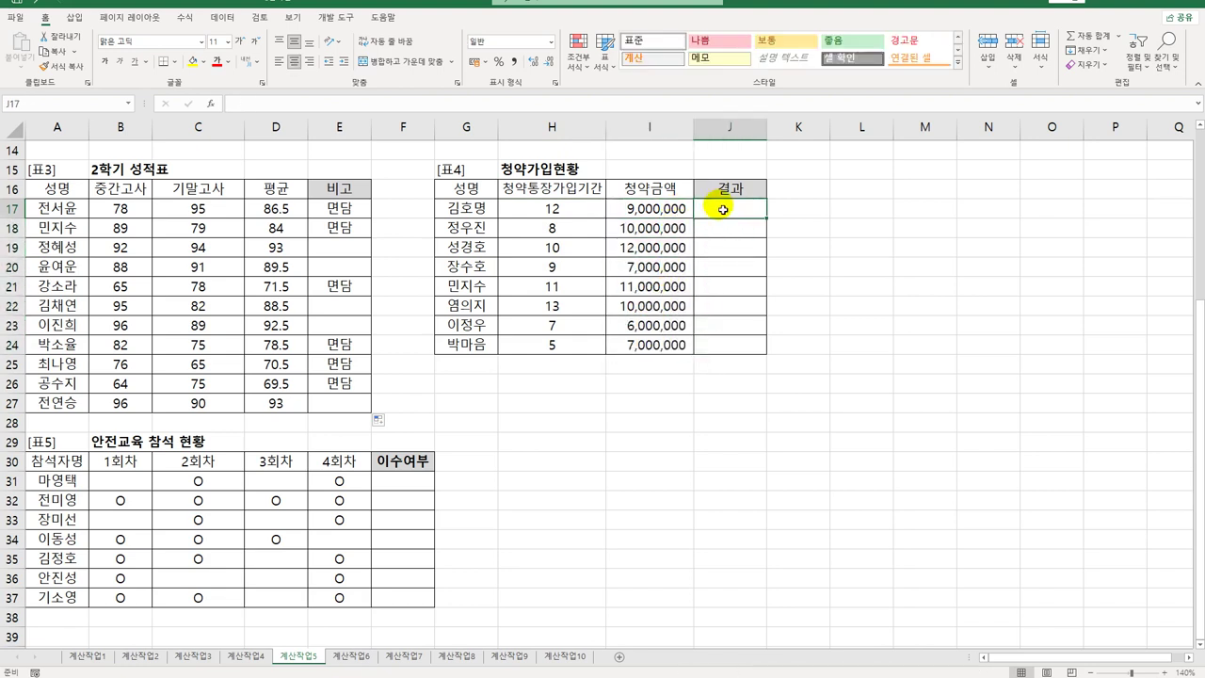
type("=")
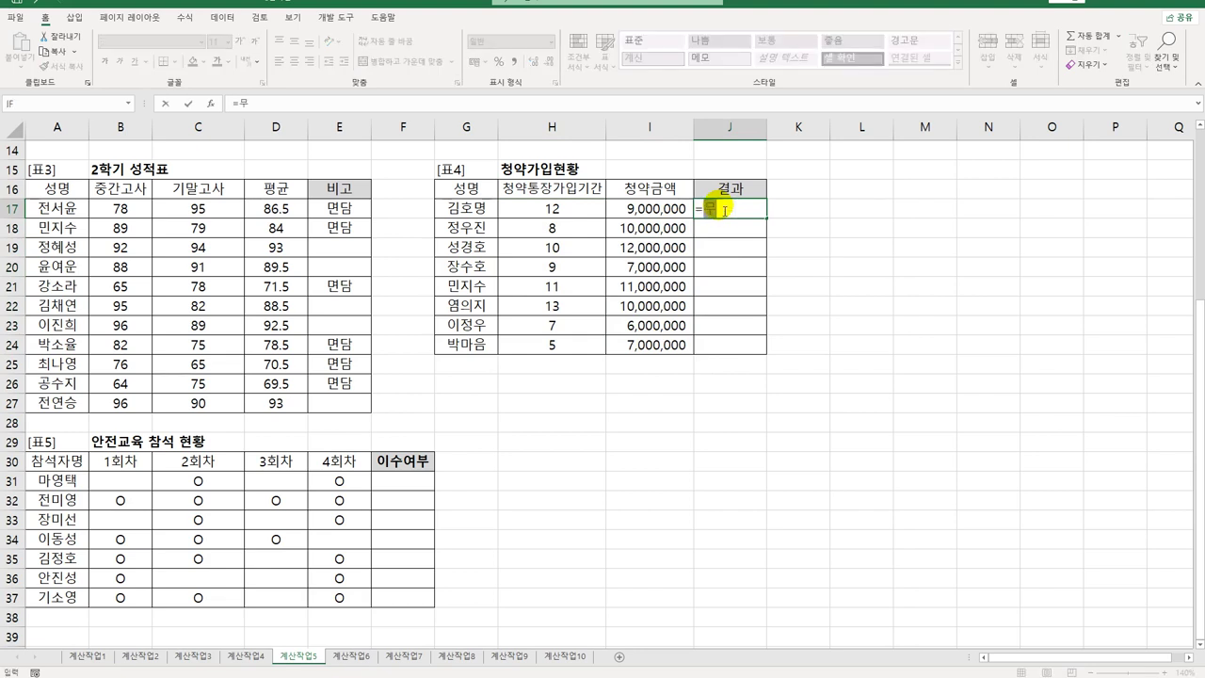
type("and(")
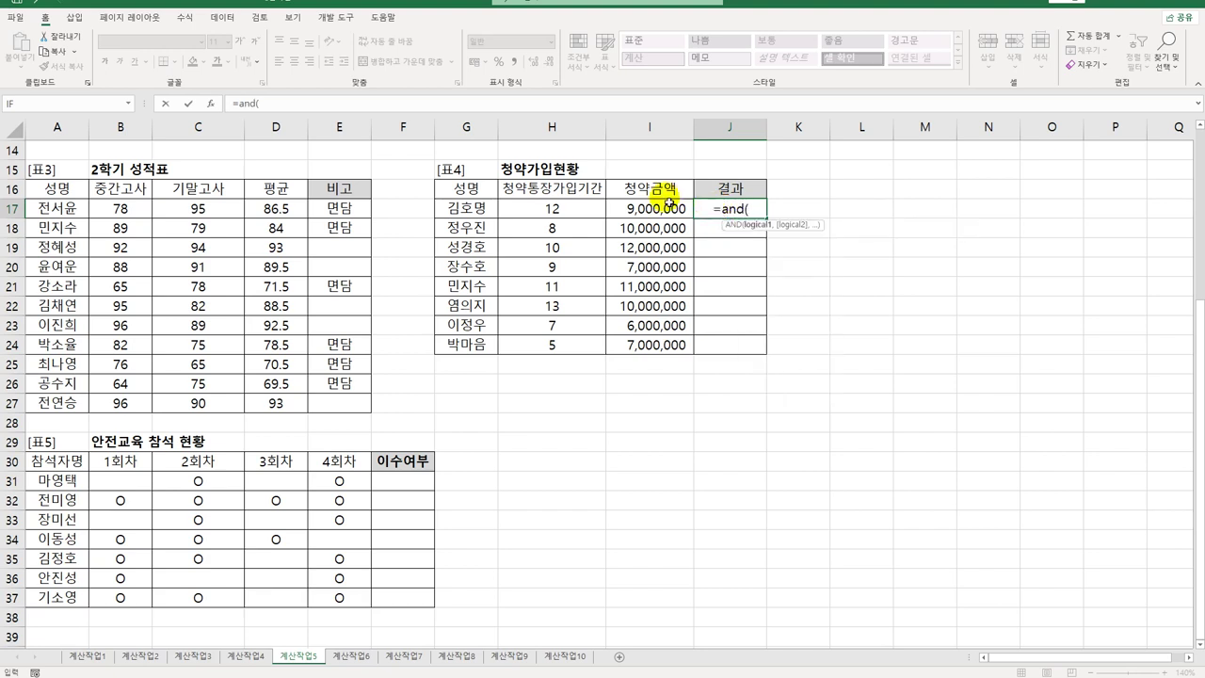
left_click(602, 207)
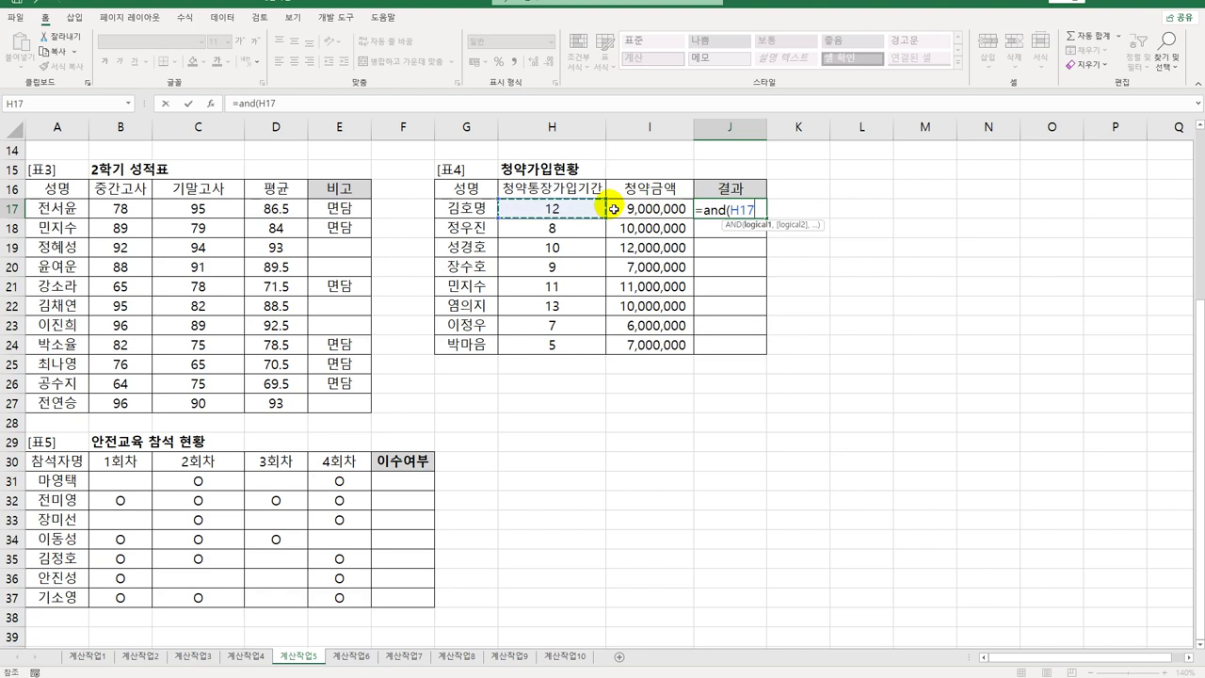
type(">")
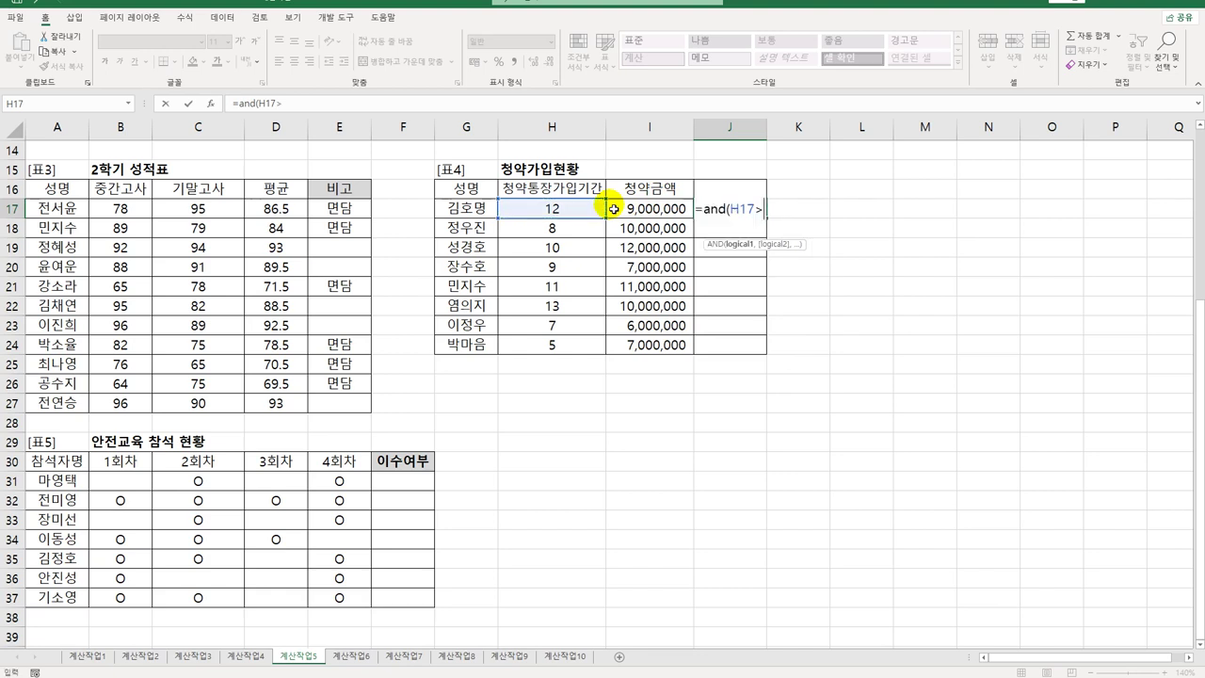
type("ave")
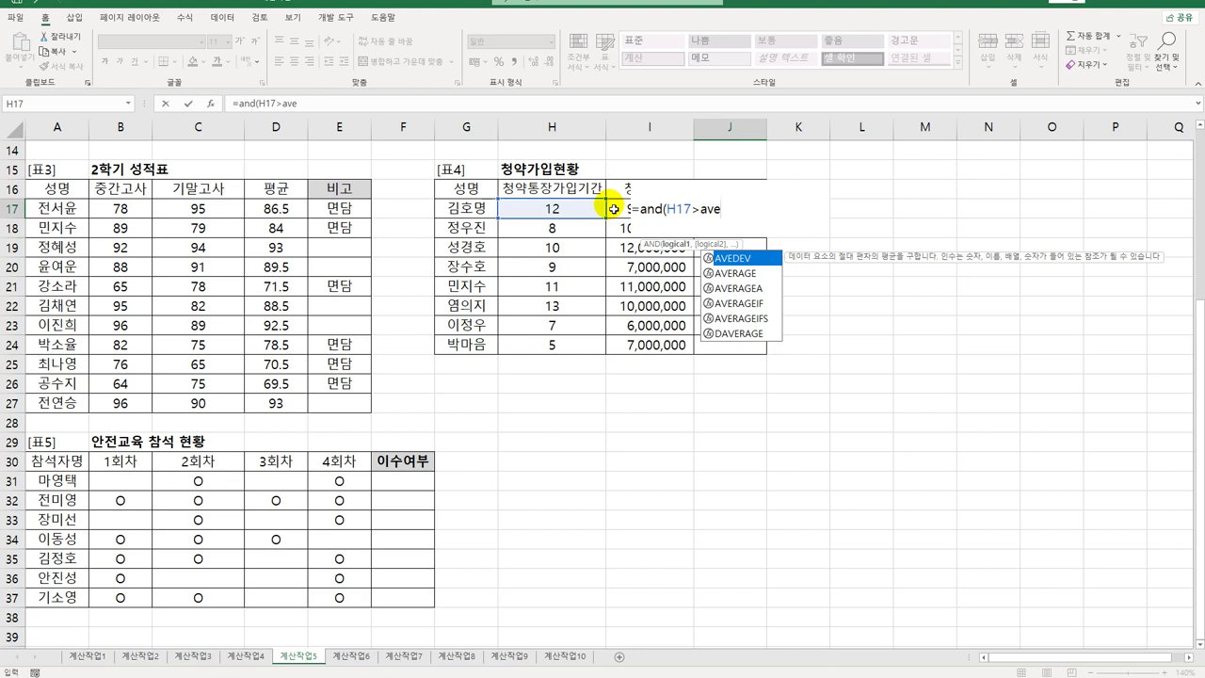
key("Down")
key("Tab")
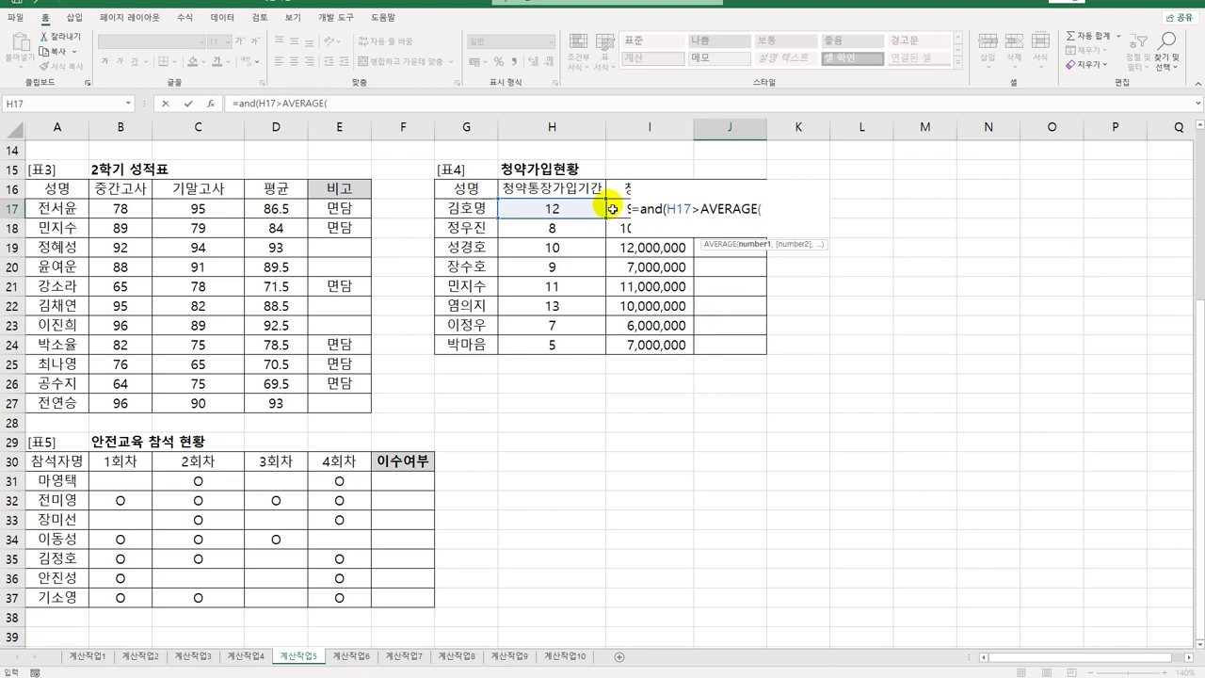
left_click(561, 215)
left_click_drag(561, 214, 566, 347)
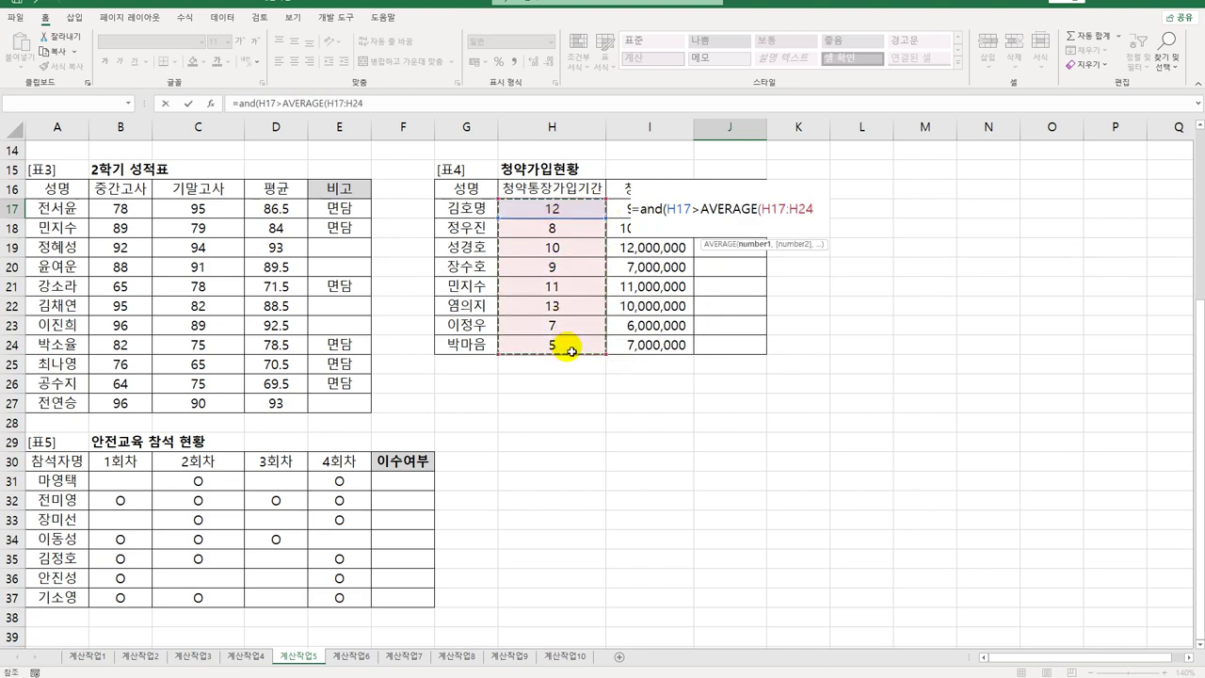
key("F4")
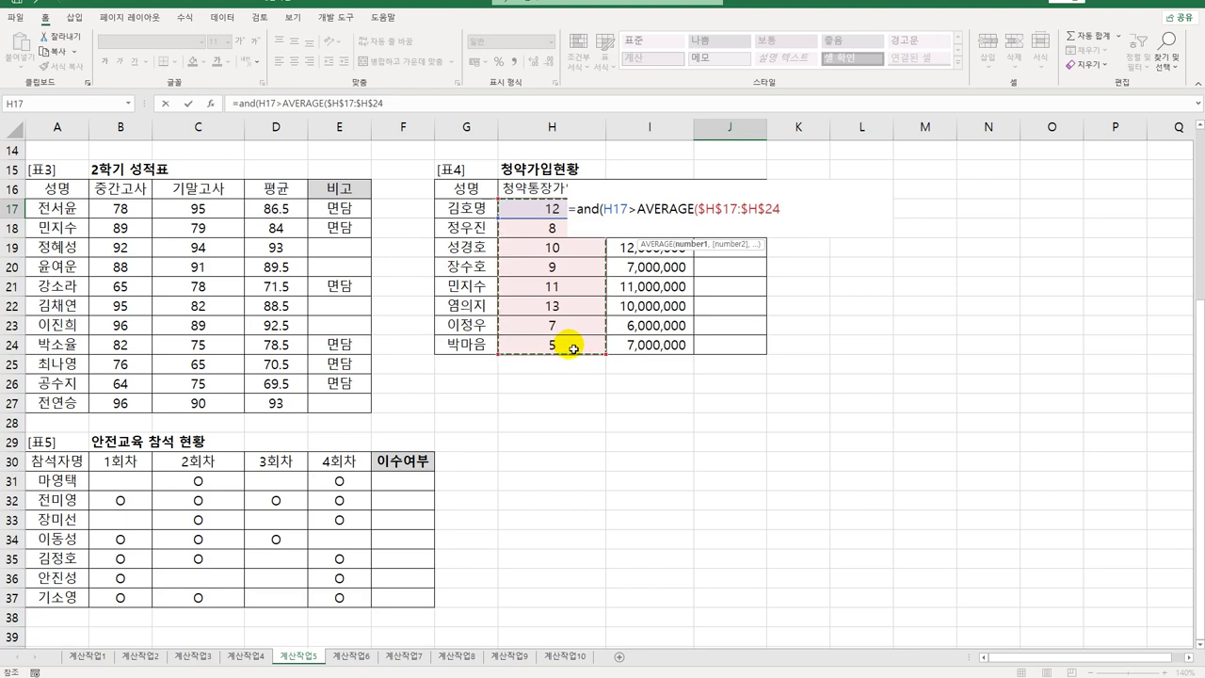
type("),")
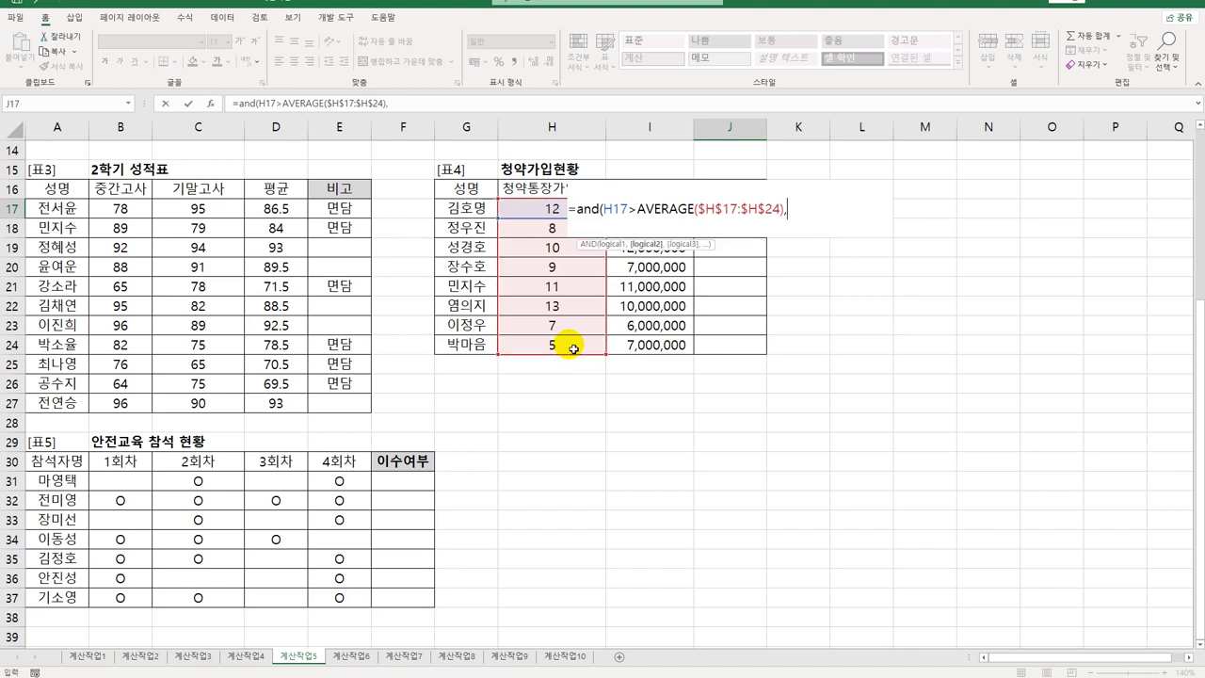
- Add the second condition I17>AVERAGE($I$17:$I$24) to the AND formula in J17 and fill it down through J24
key("Left")
type(">av")
key("Tab")
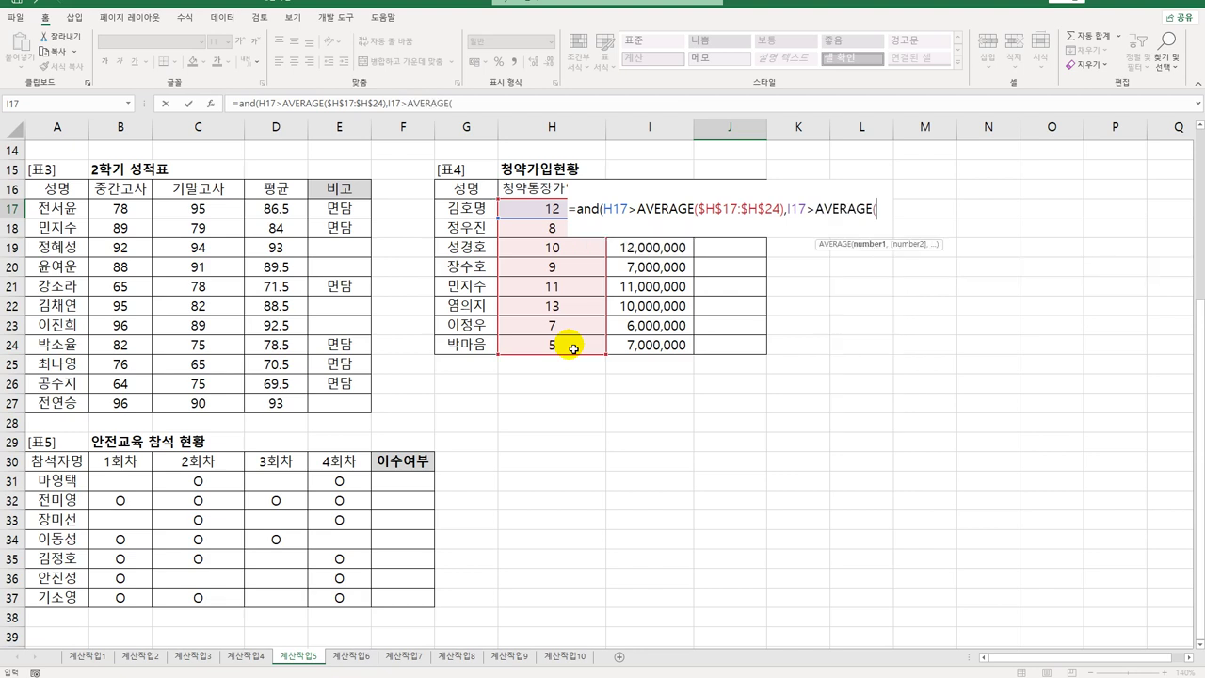
left_click_drag(640, 344, 639, 211)
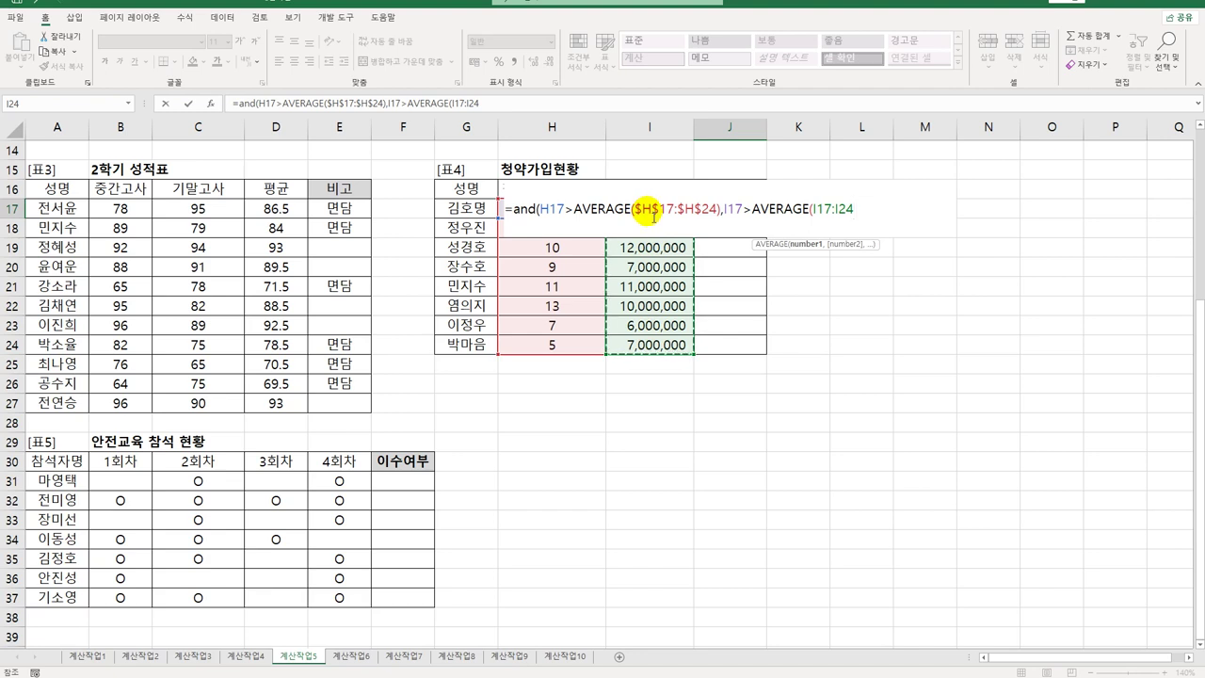
key("F4")
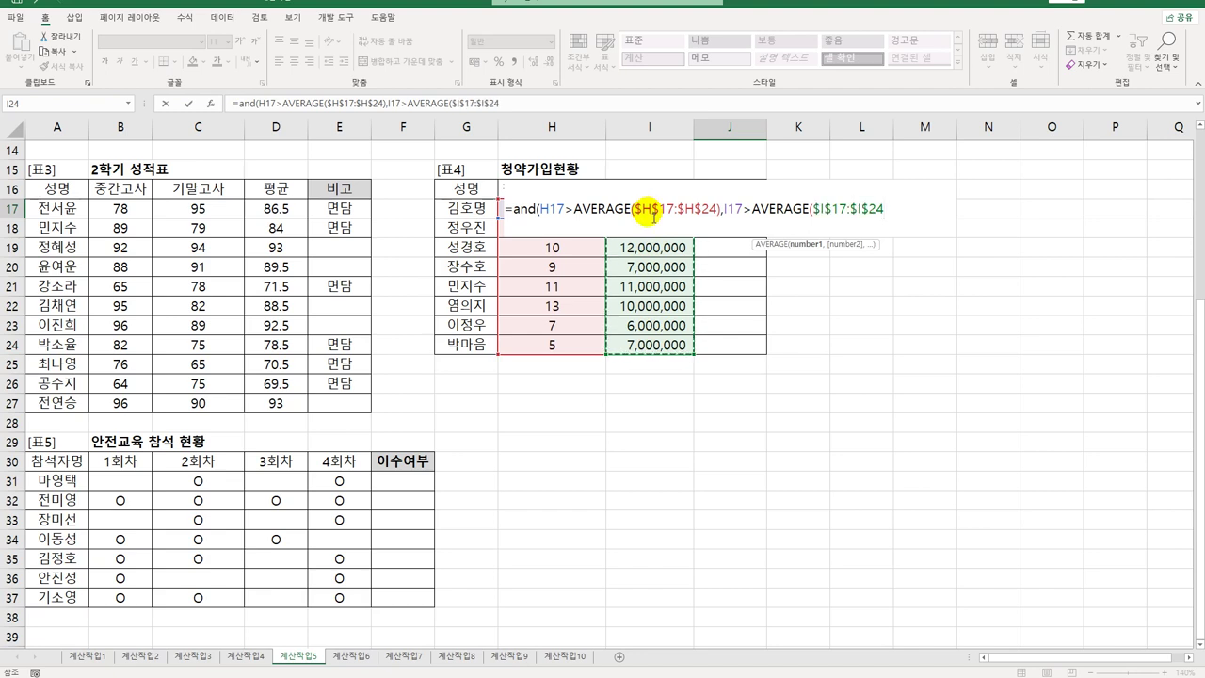
type(")")
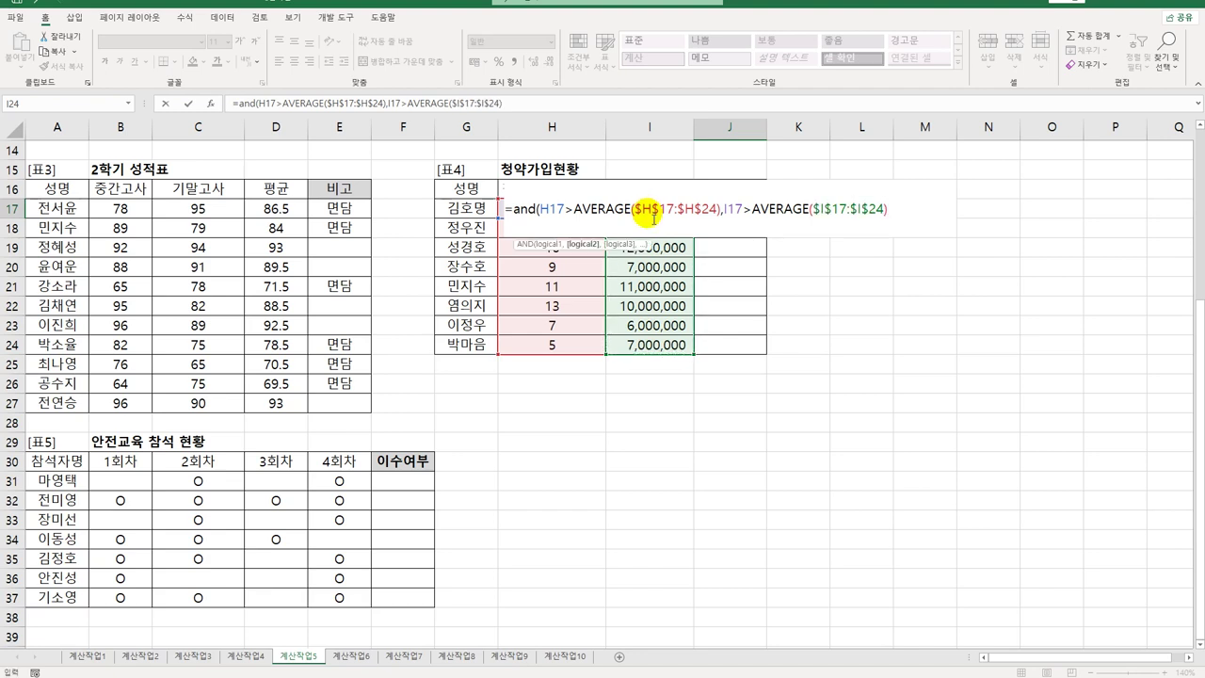
key("ctrl+Return")
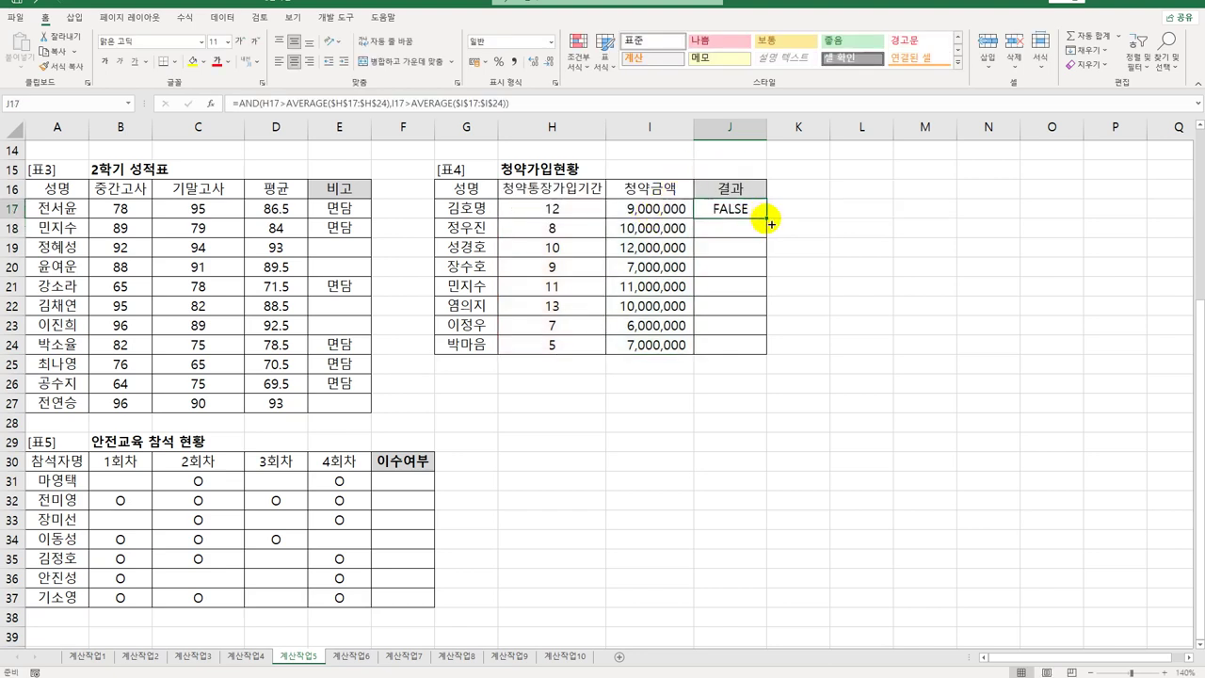
left_click_drag(770, 224, 751, 348)
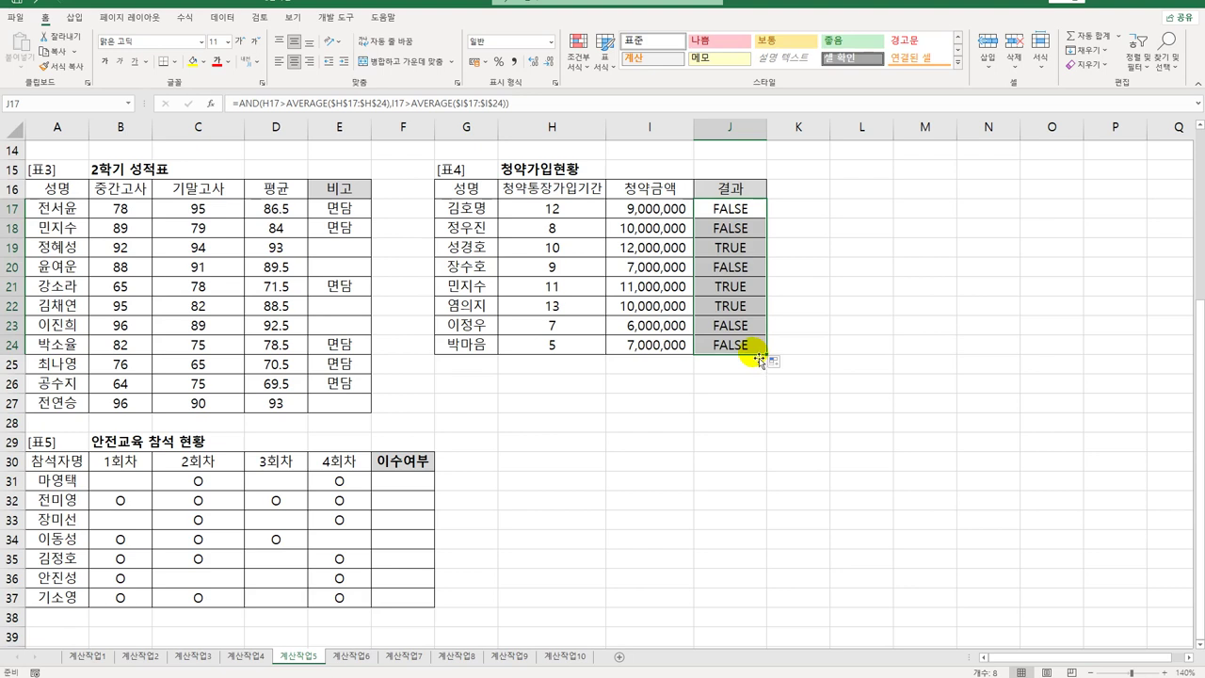
- Wrap J17's AND test in IF, returning "평균보다큼" when true and "" otherwise, and fill it down through J24
left_click(737, 208)
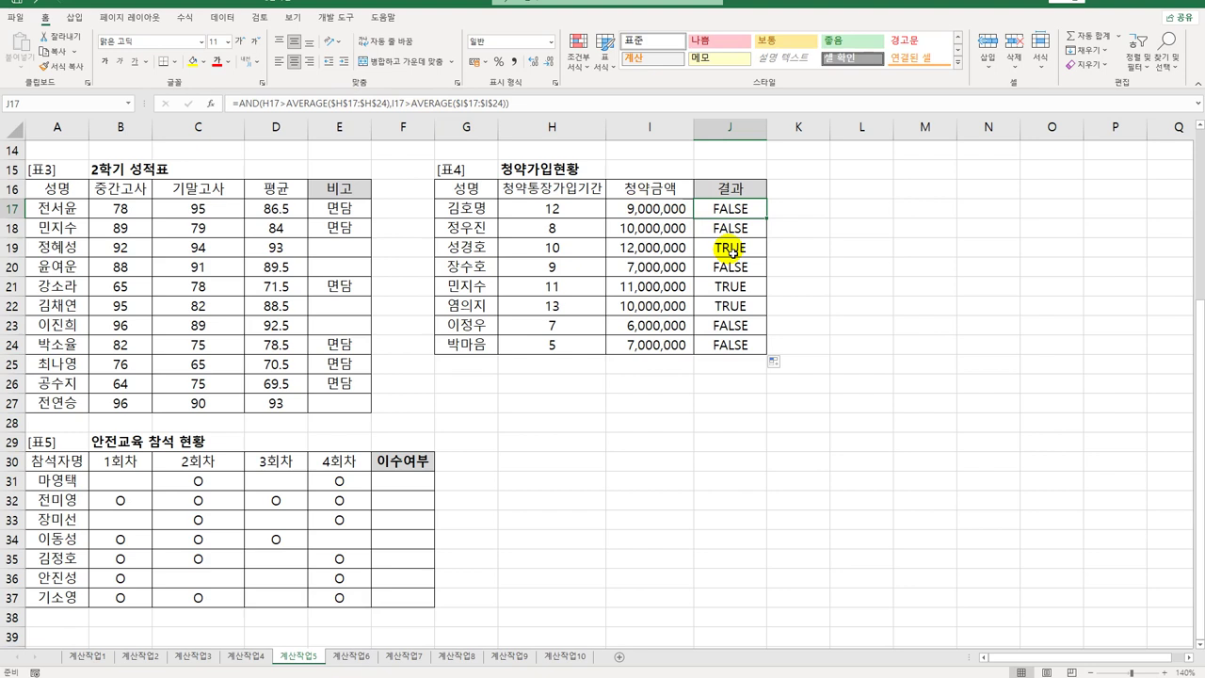
double_click(724, 209)
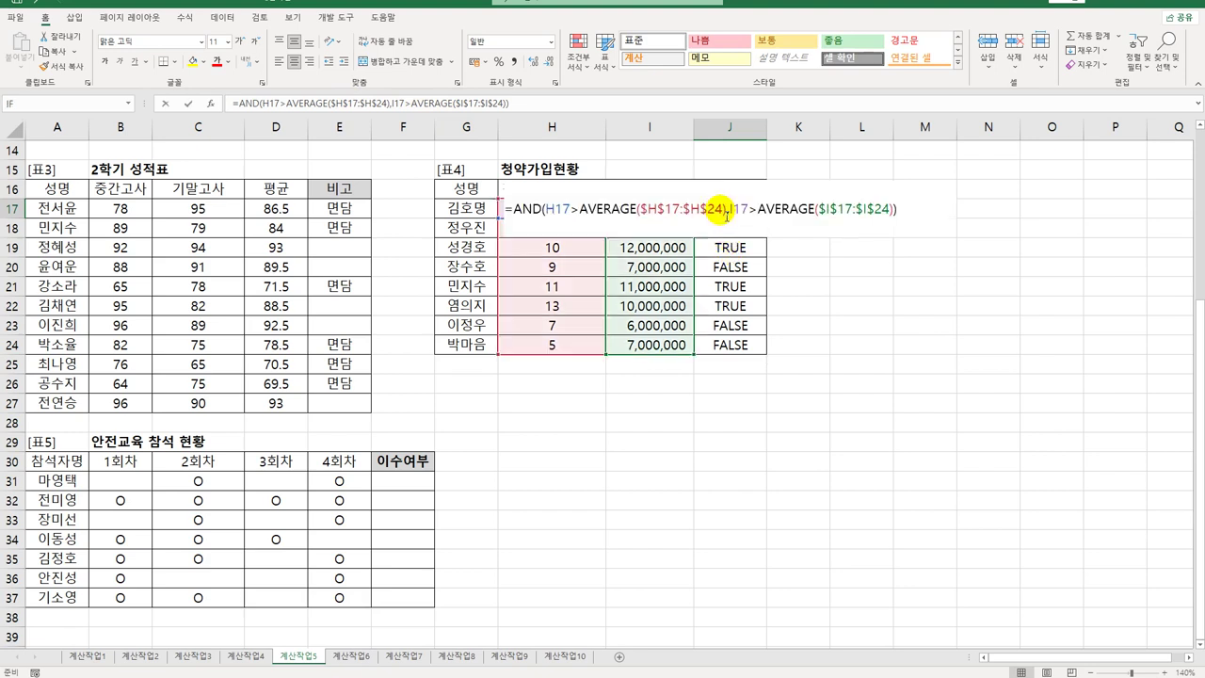
left_click(512, 209)
type("if")
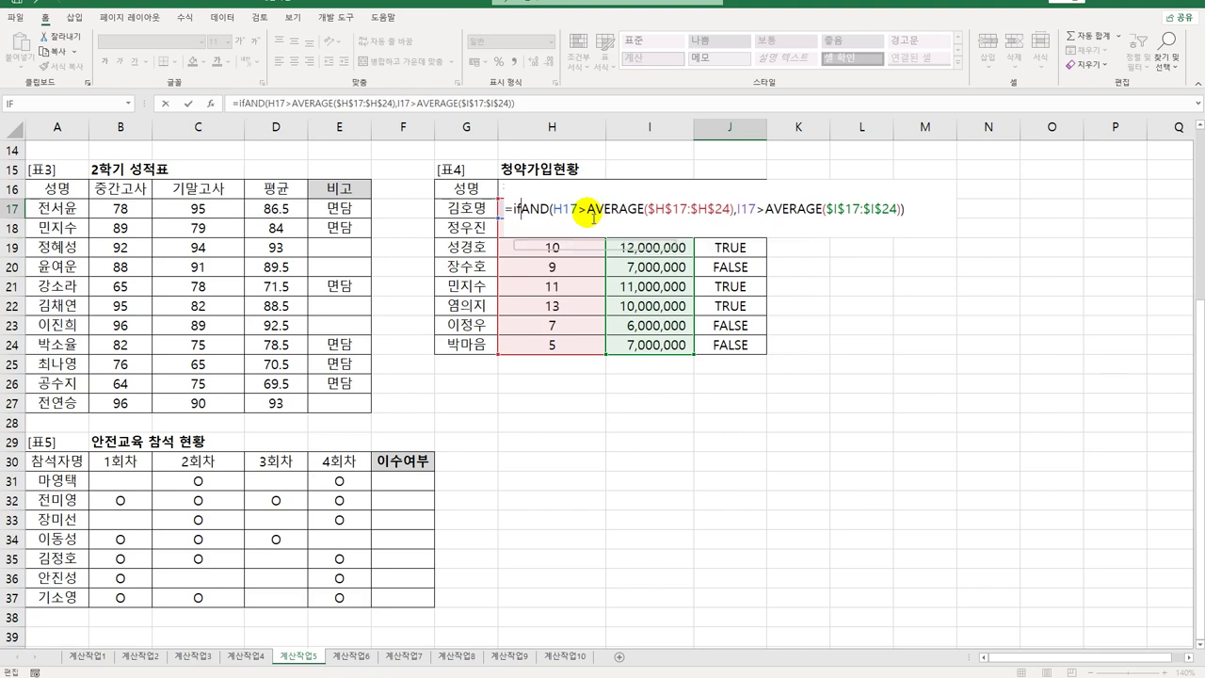
key("Tab")
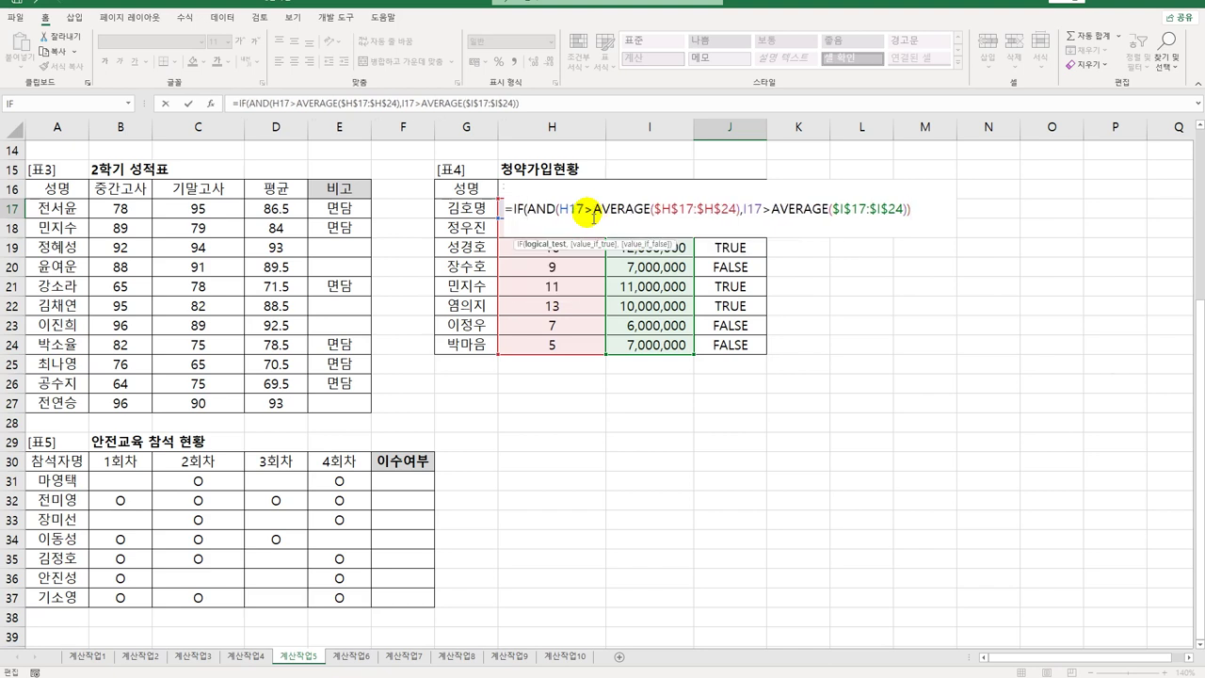
type(",")
type("\"평균")
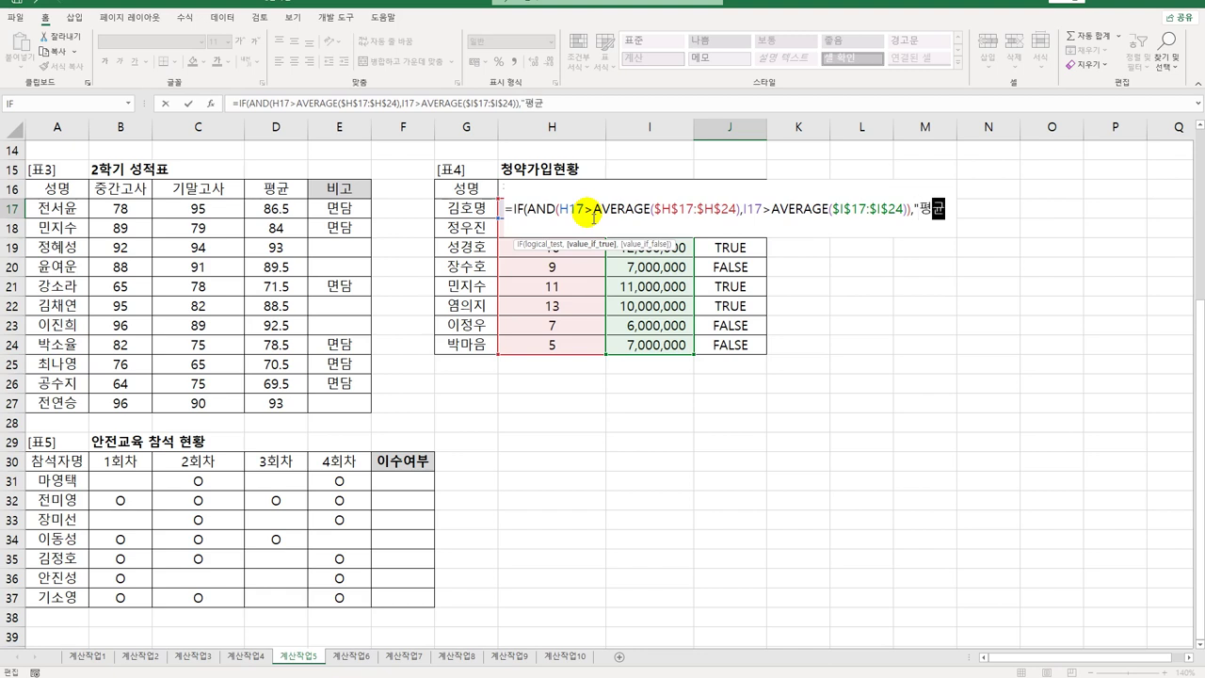
type("본다큼\"")
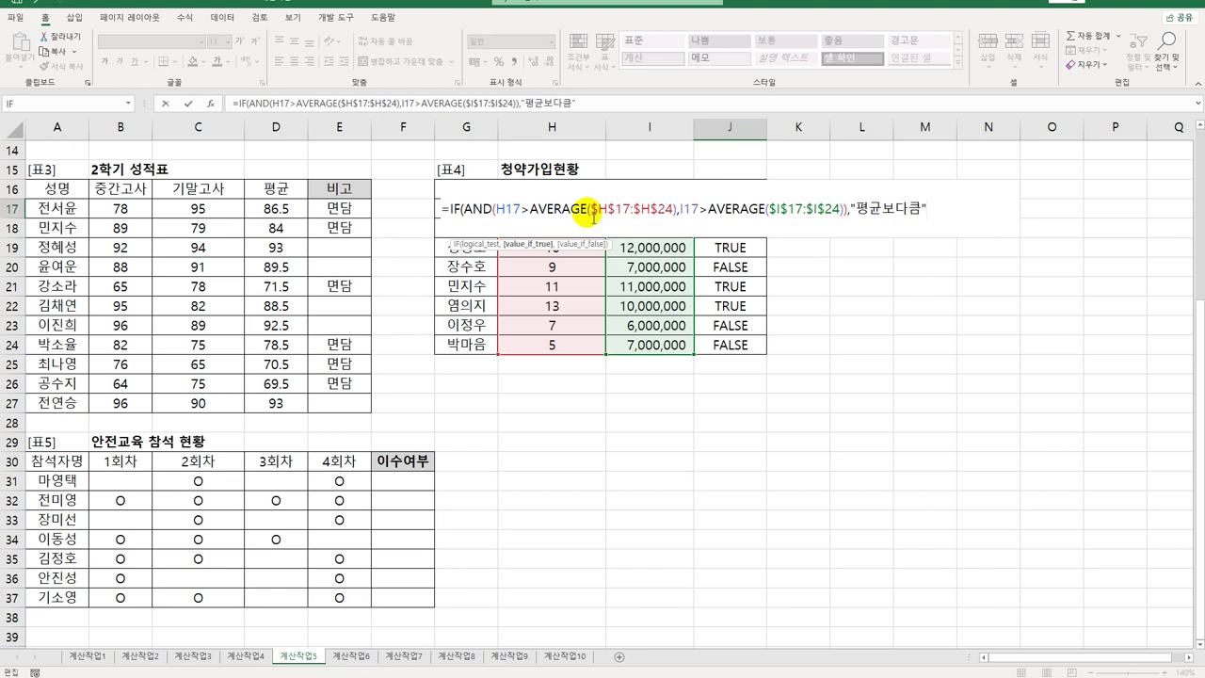
type(",\"\"")
key("ctrl+Return")
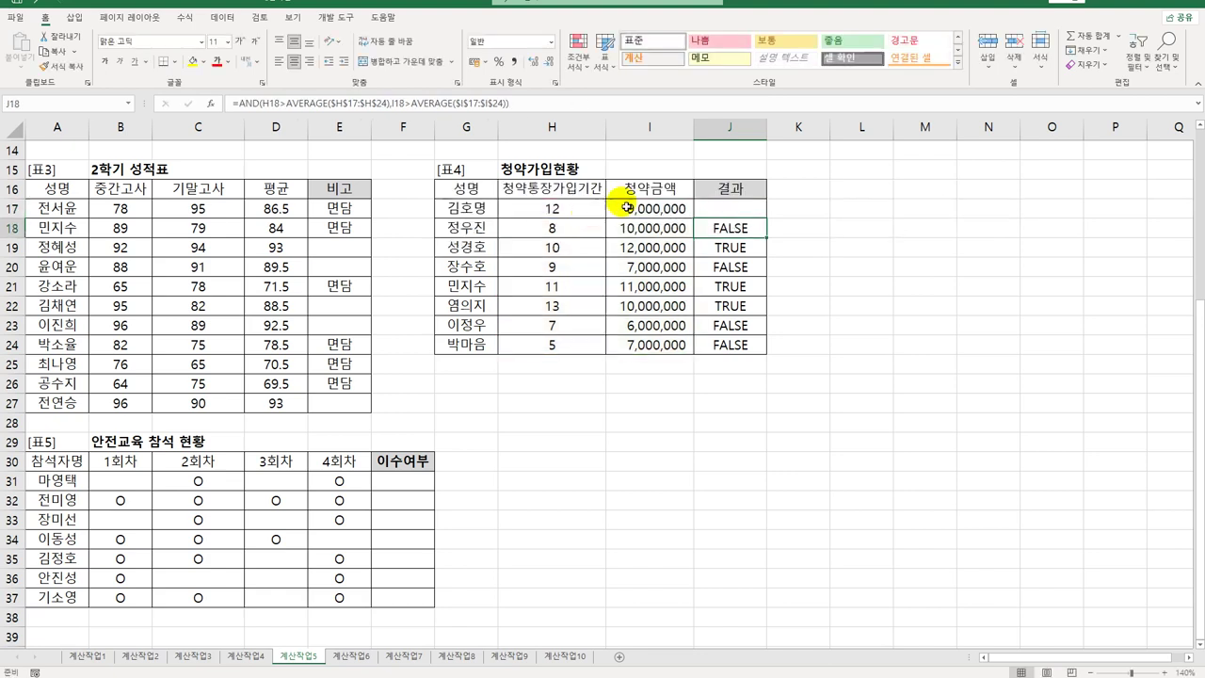
left_click_drag(763, 221, 763, 343)
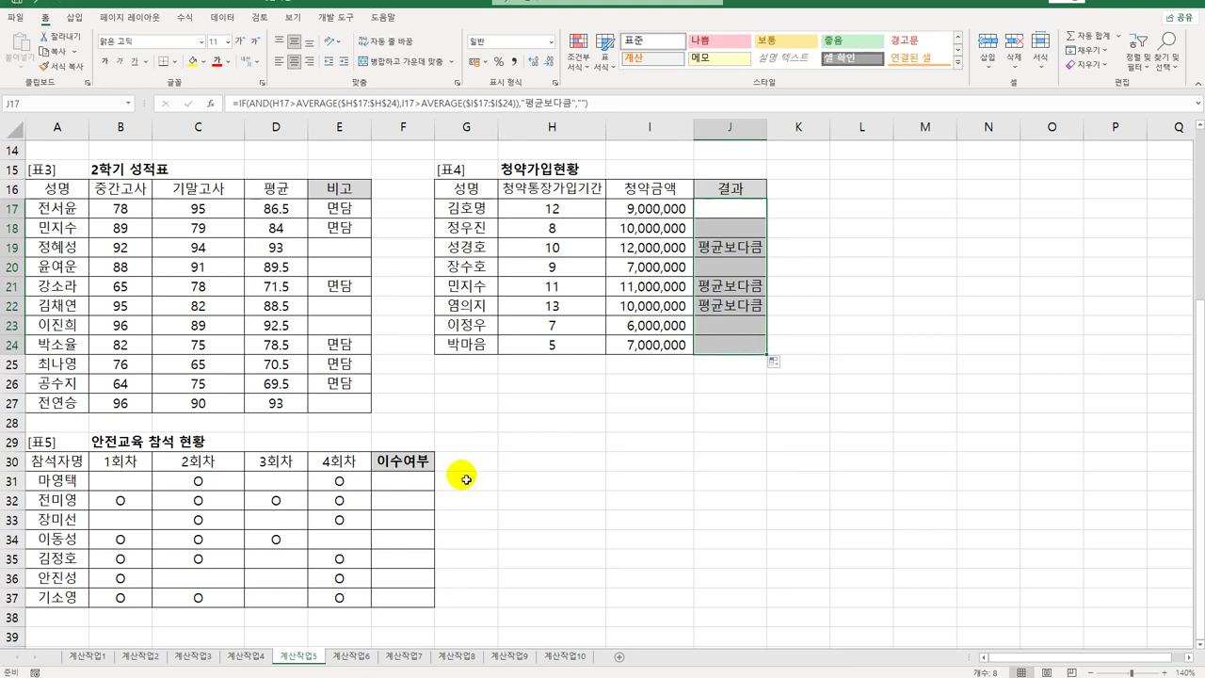
- Enter =COUNTBLANK(B31:E31) in F31 under 이수여부 in 표5 and fill it down through F37
scroll(462, 476, "down", 3)
left_click(421, 312)
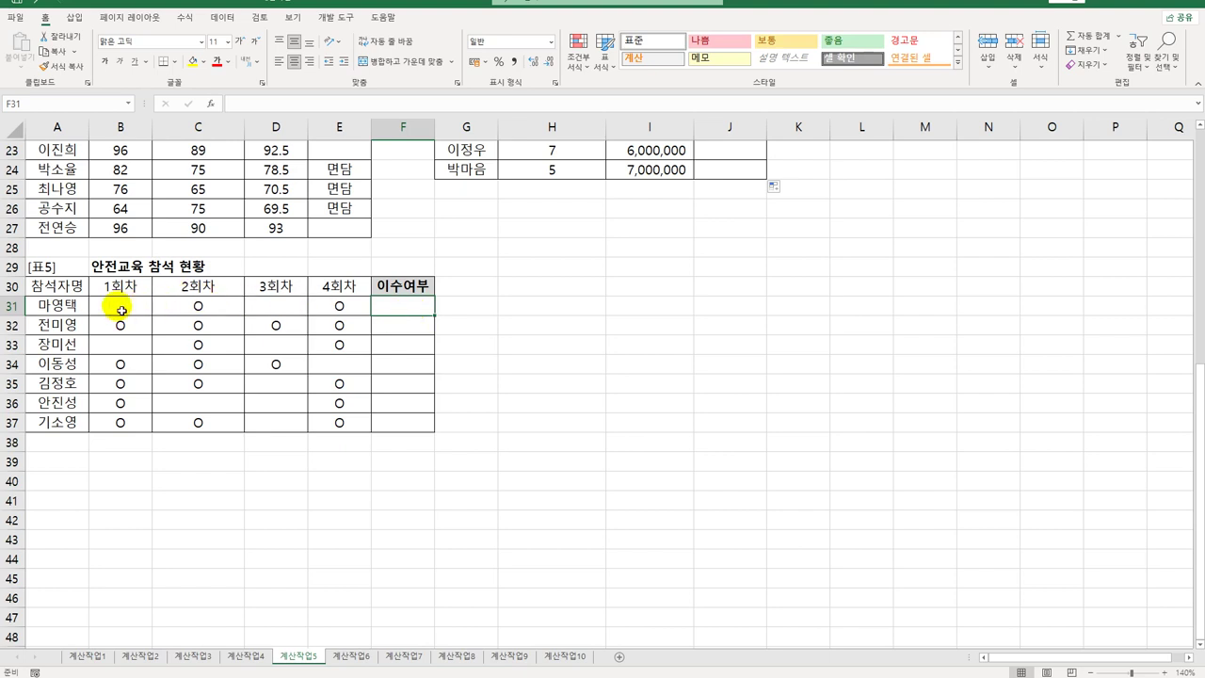
left_click_drag(122, 311, 341, 310)
left_click(426, 315)
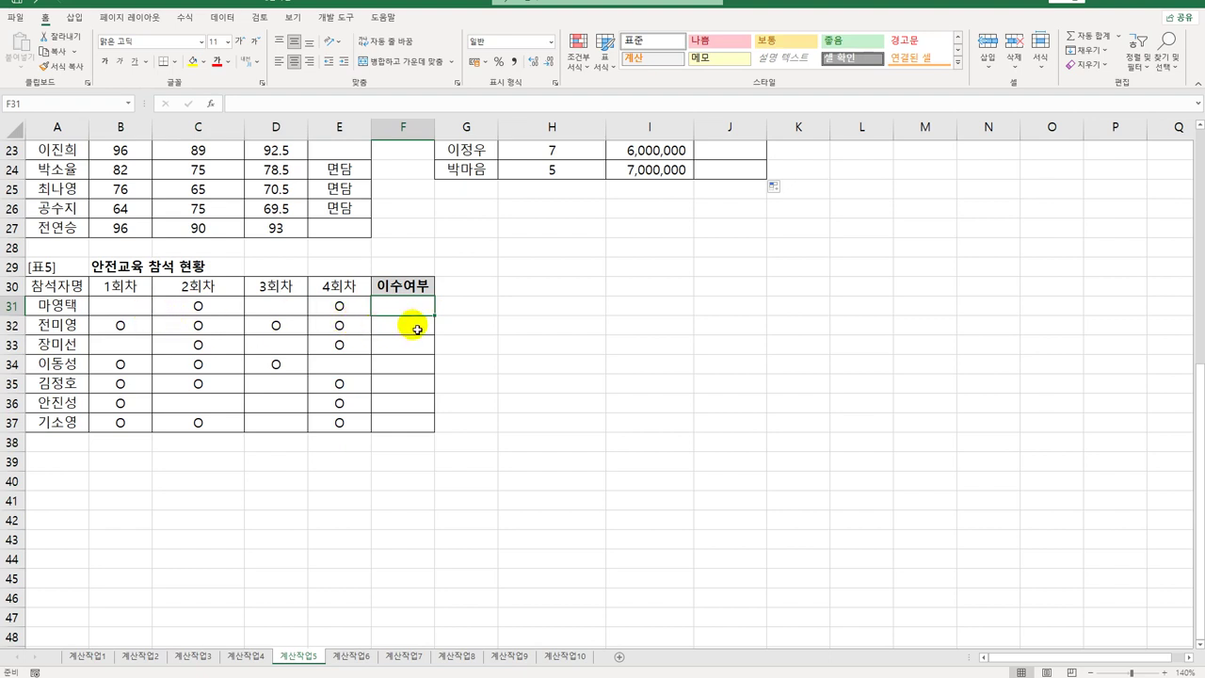
type("=")
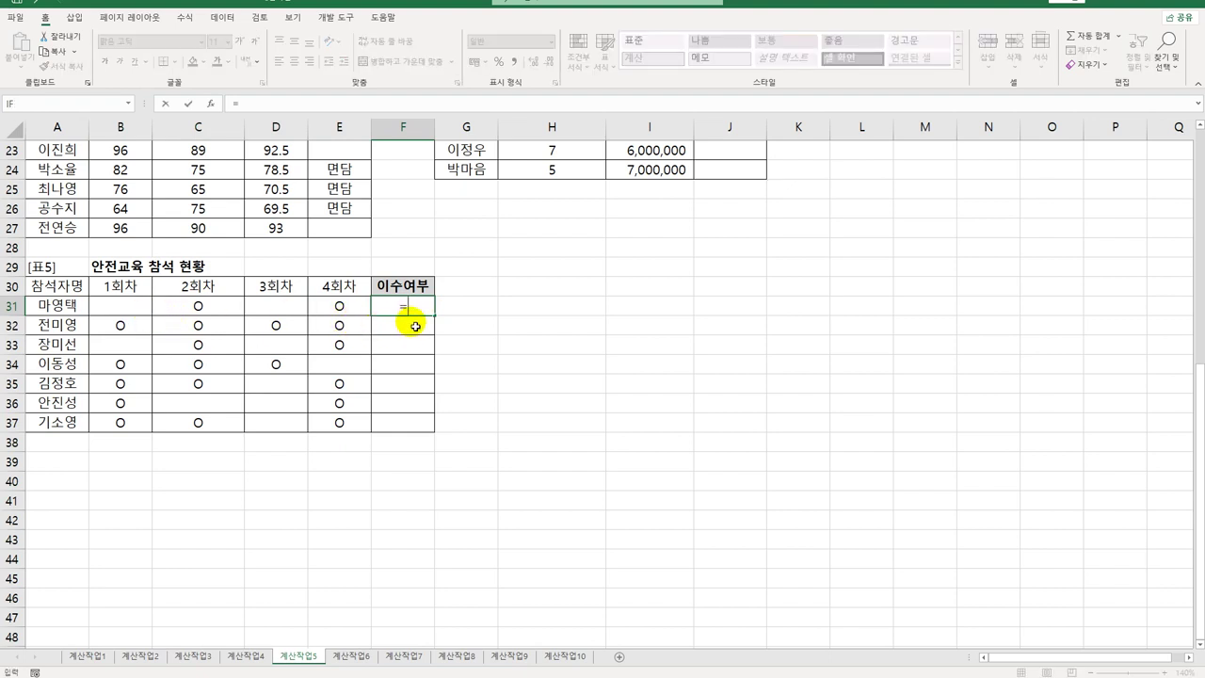
type("cou")
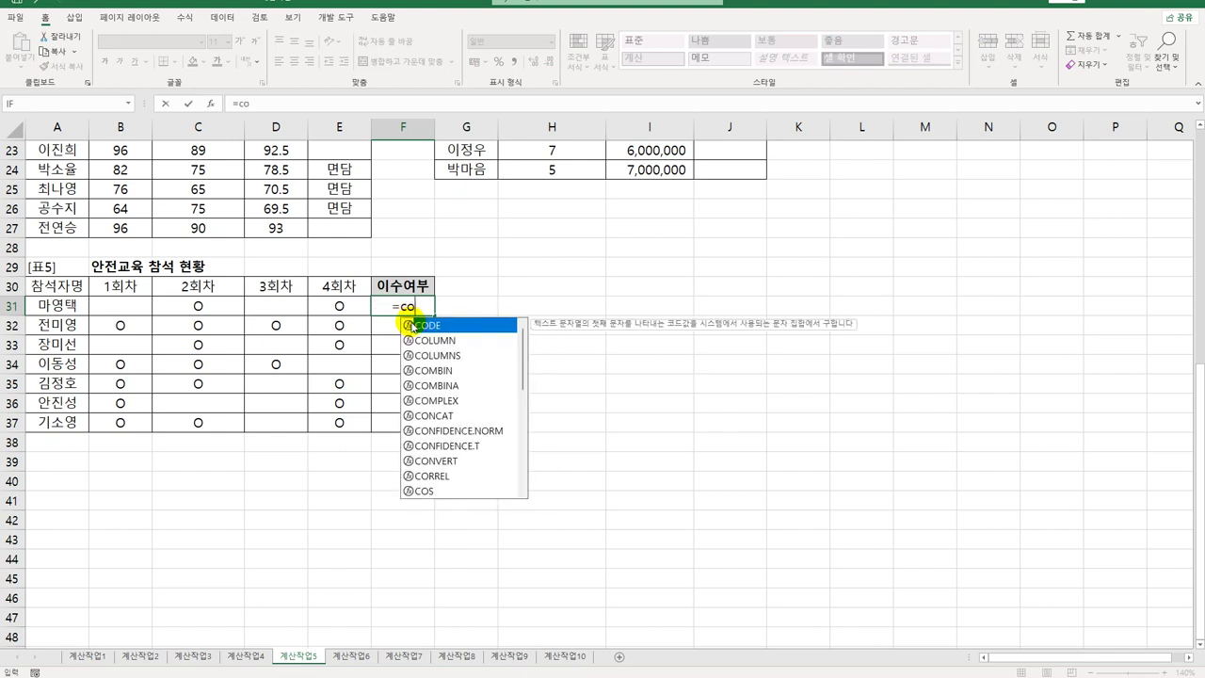
key("Down")
key("Down")
key("Tab")
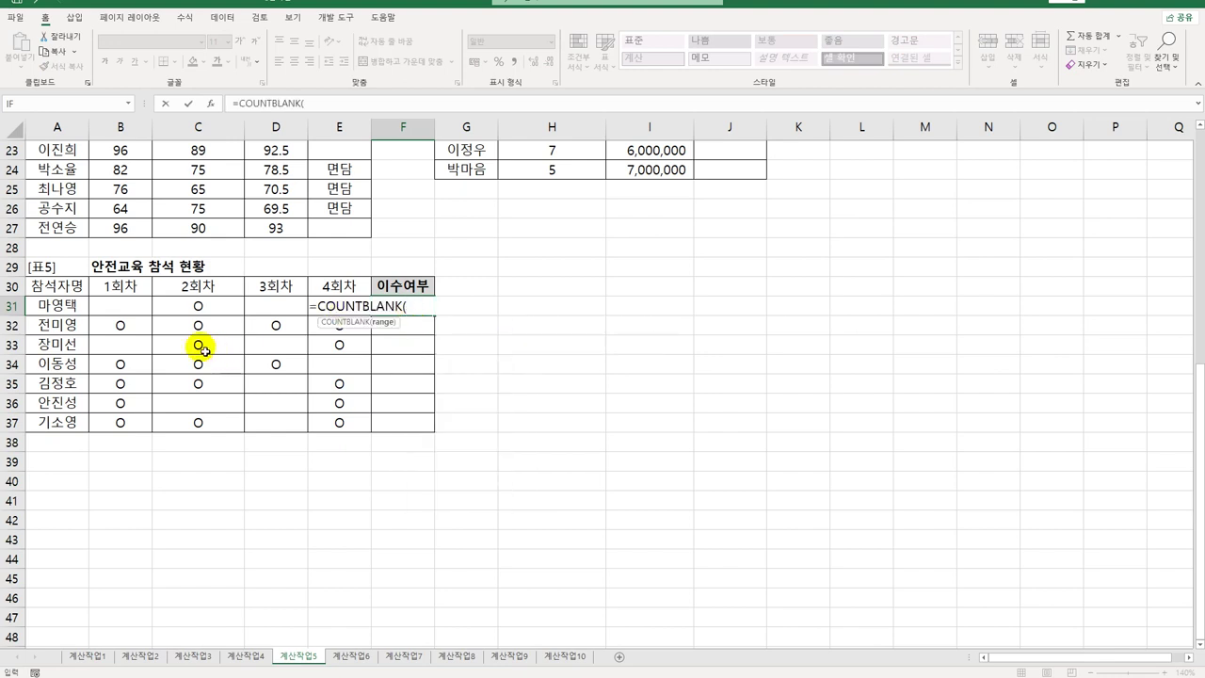
left_click(123, 307)
left_click_drag(123, 307, 301, 304)
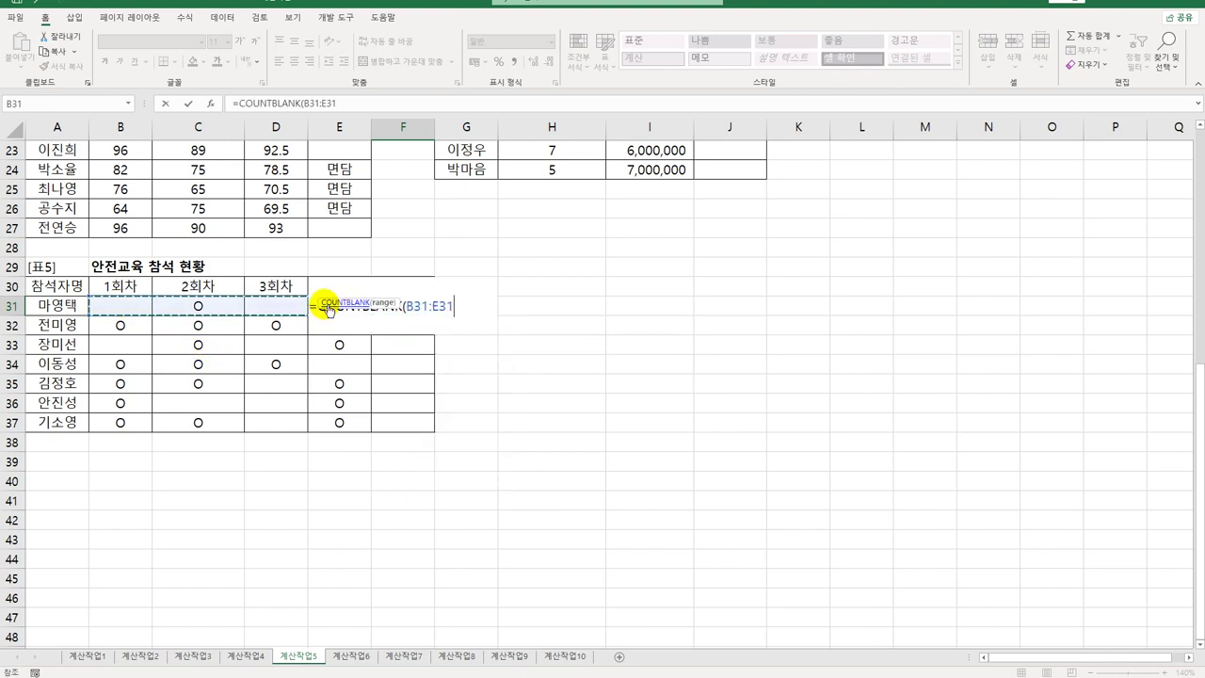
key("Return")
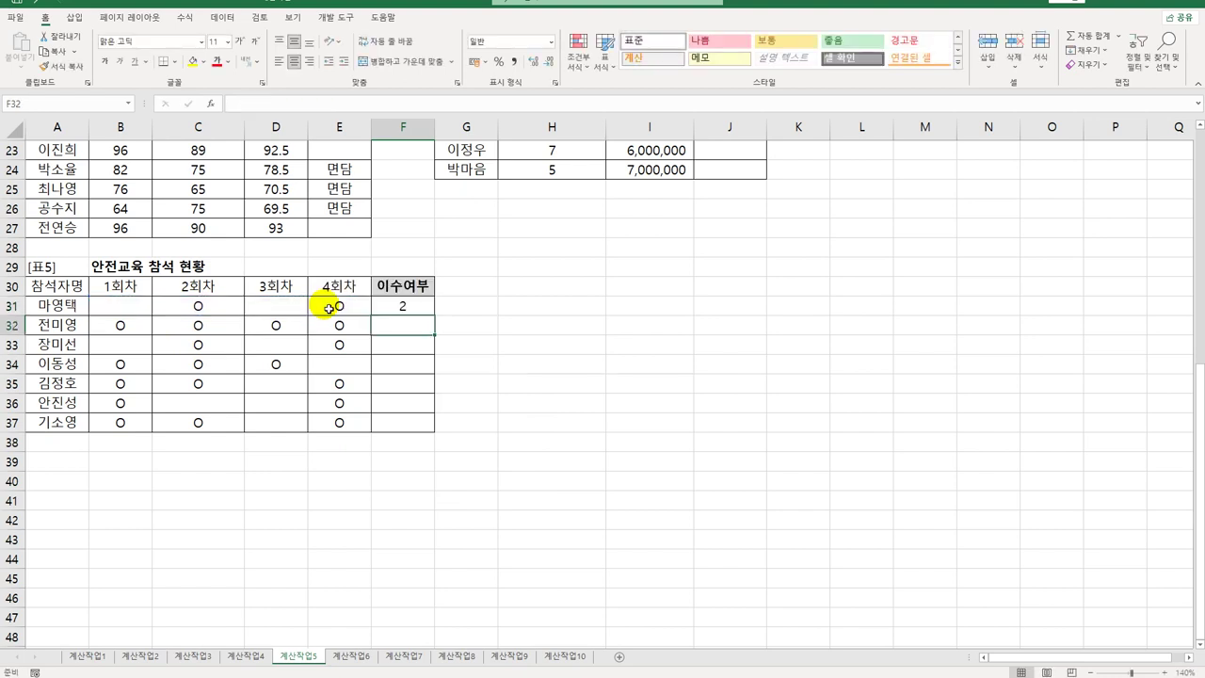
left_click(414, 308)
left_click_drag(435, 315, 439, 438)
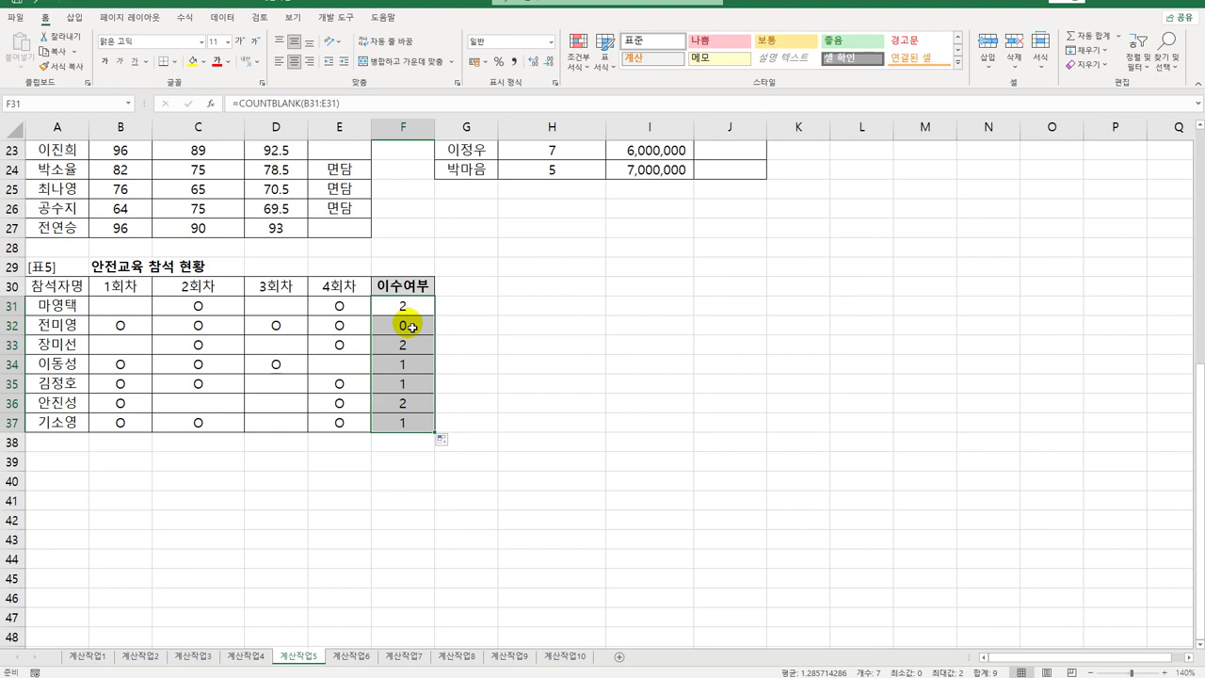
- Wrap the COUNTBLANK(B31:E31) formula in F31 of 표5 in an IF function, using <=1 as its logical test
left_click(412, 326)
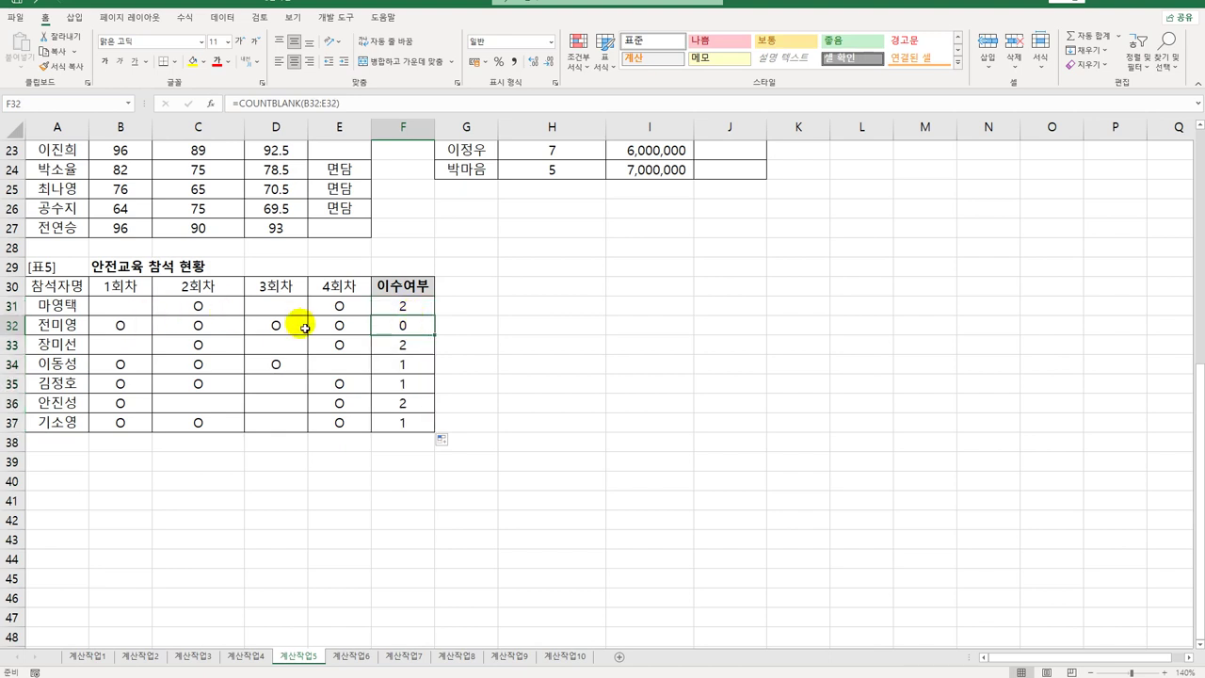
left_click(405, 305)
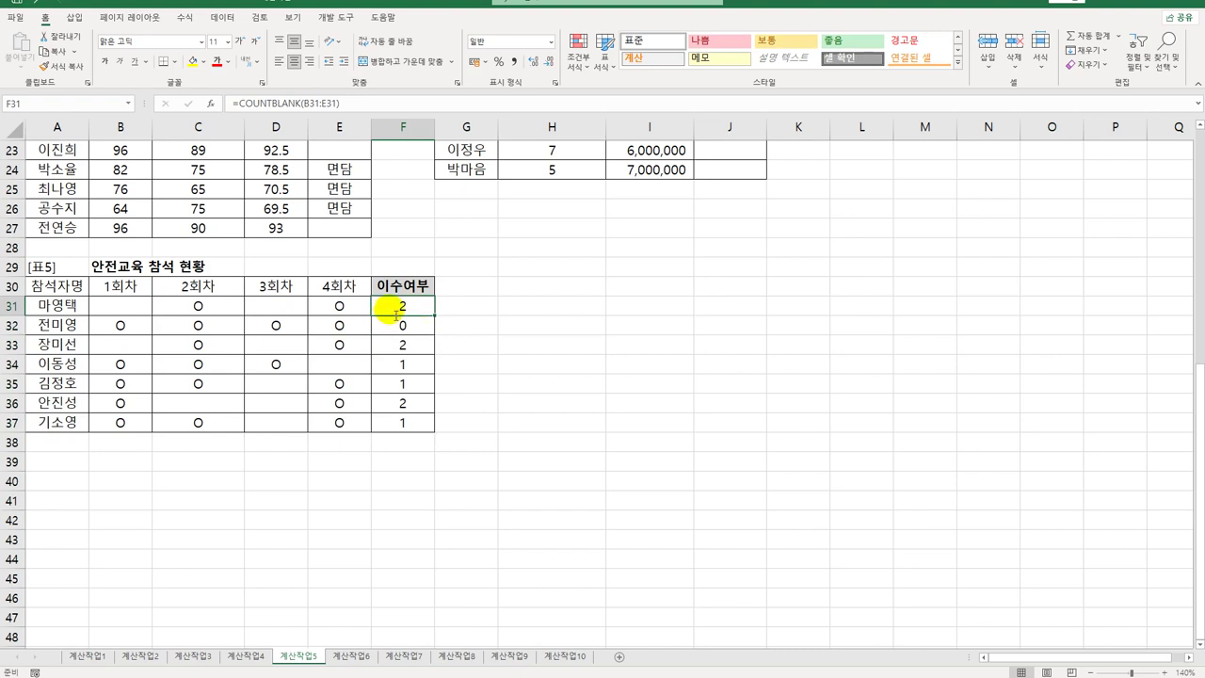
double_click(396, 307)
left_click(320, 308)
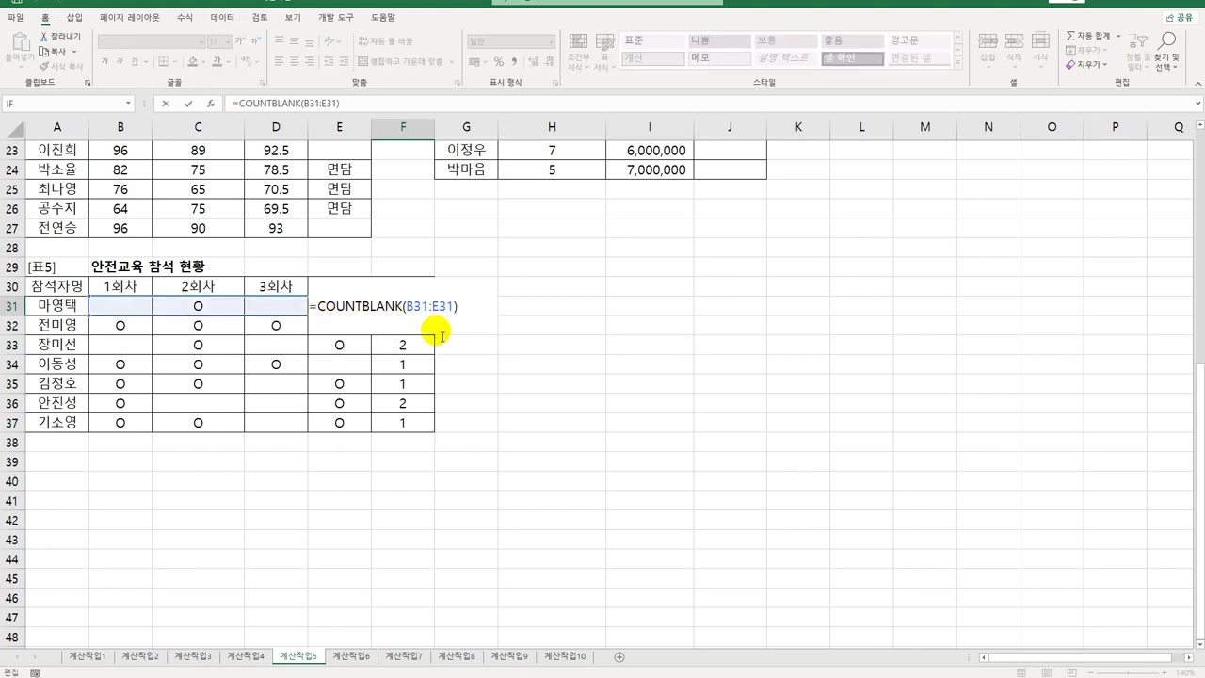
type("if")
key("Tab")
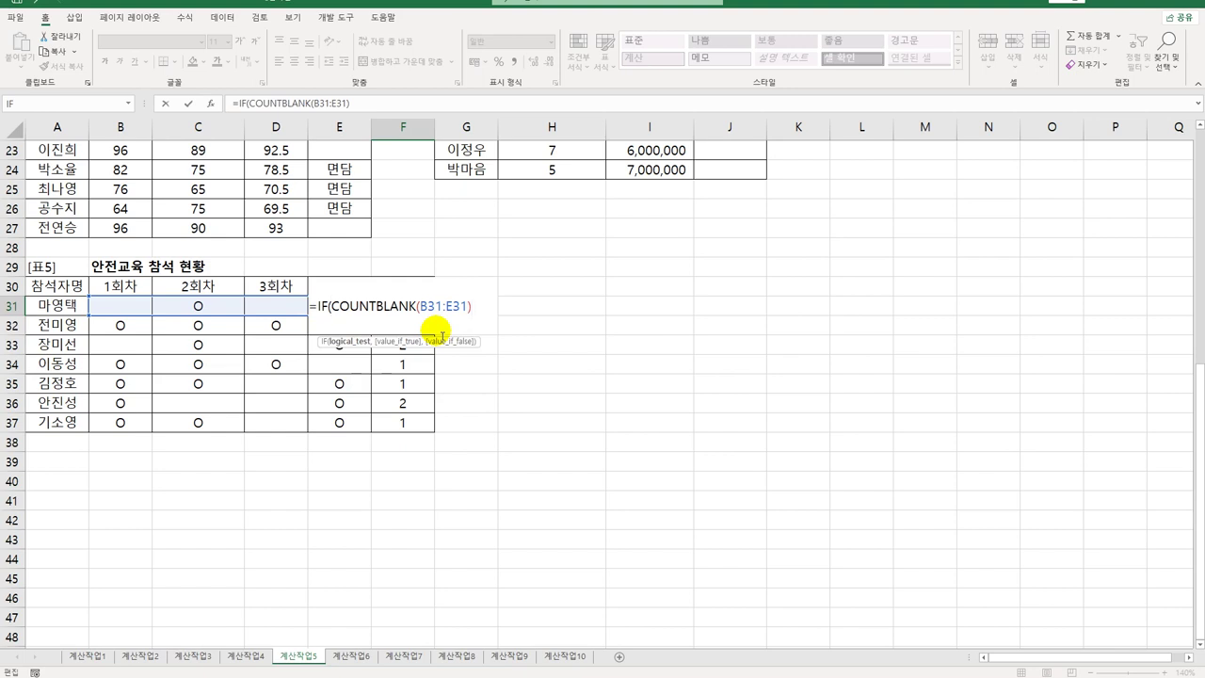
type("<=1")
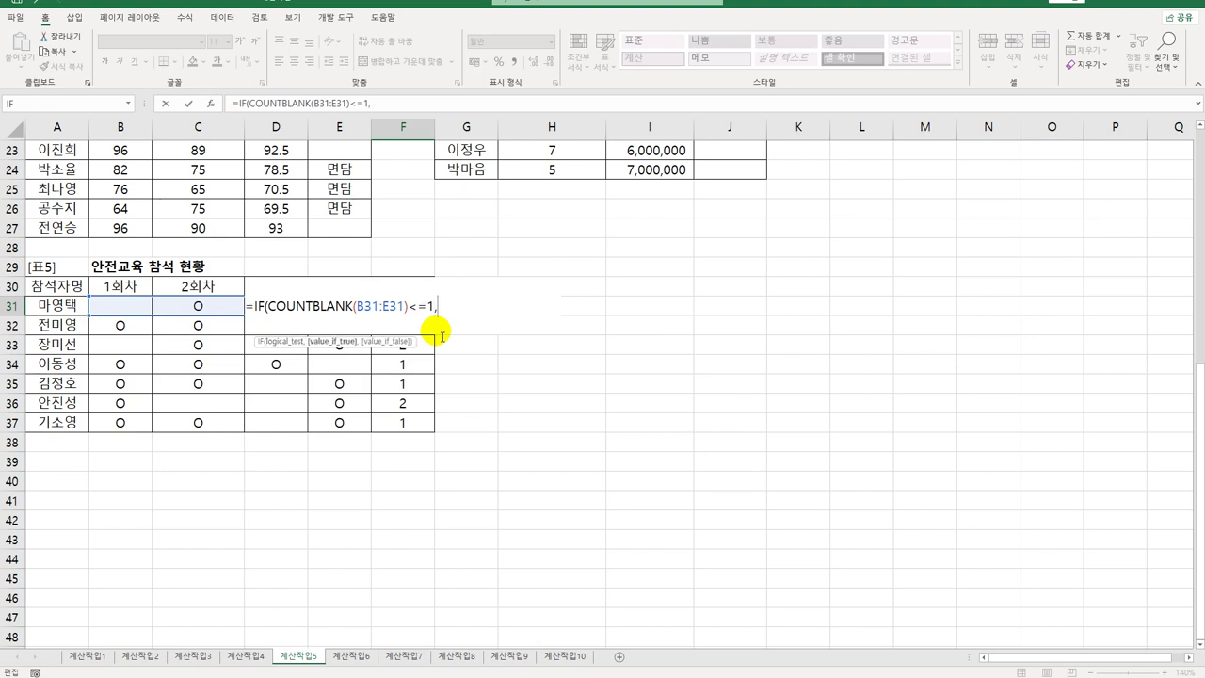
- Complete the IF formula in F31 to return "이수" when true and "" otherwise, and fill it down through F37
type(",\"잇")
type("수\",")
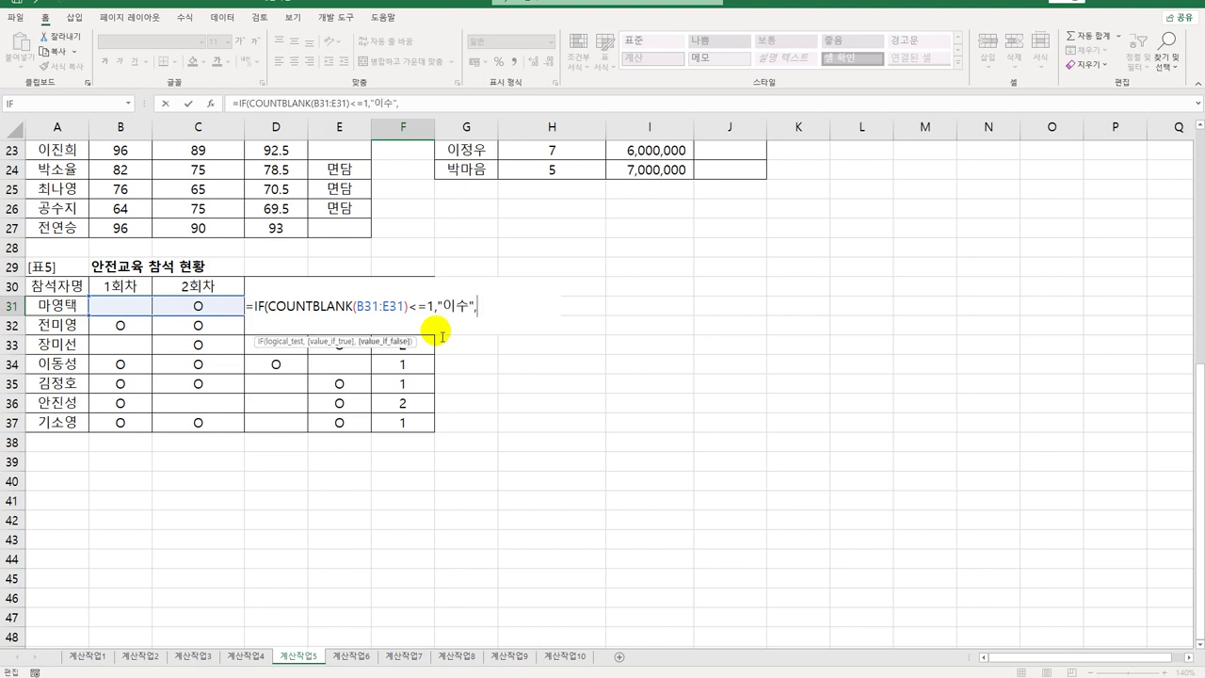
type("\"\"")
type(")")
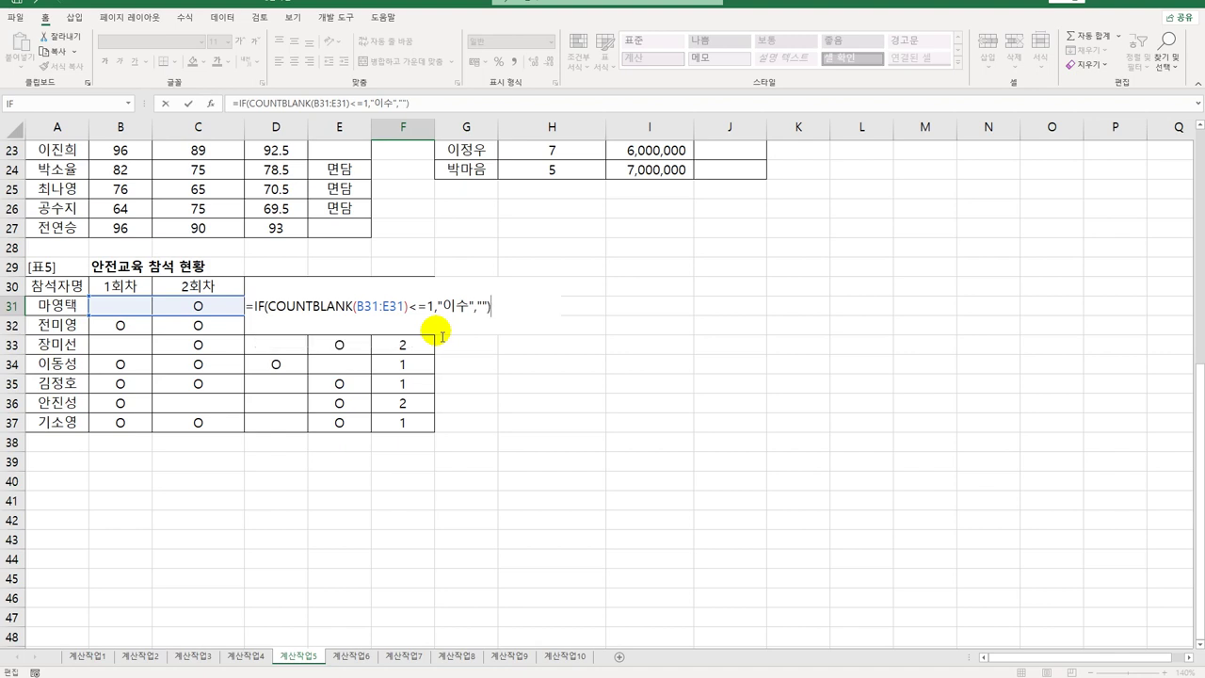
key("Return")
left_click(425, 307)
left_click_drag(435, 316, 419, 425)
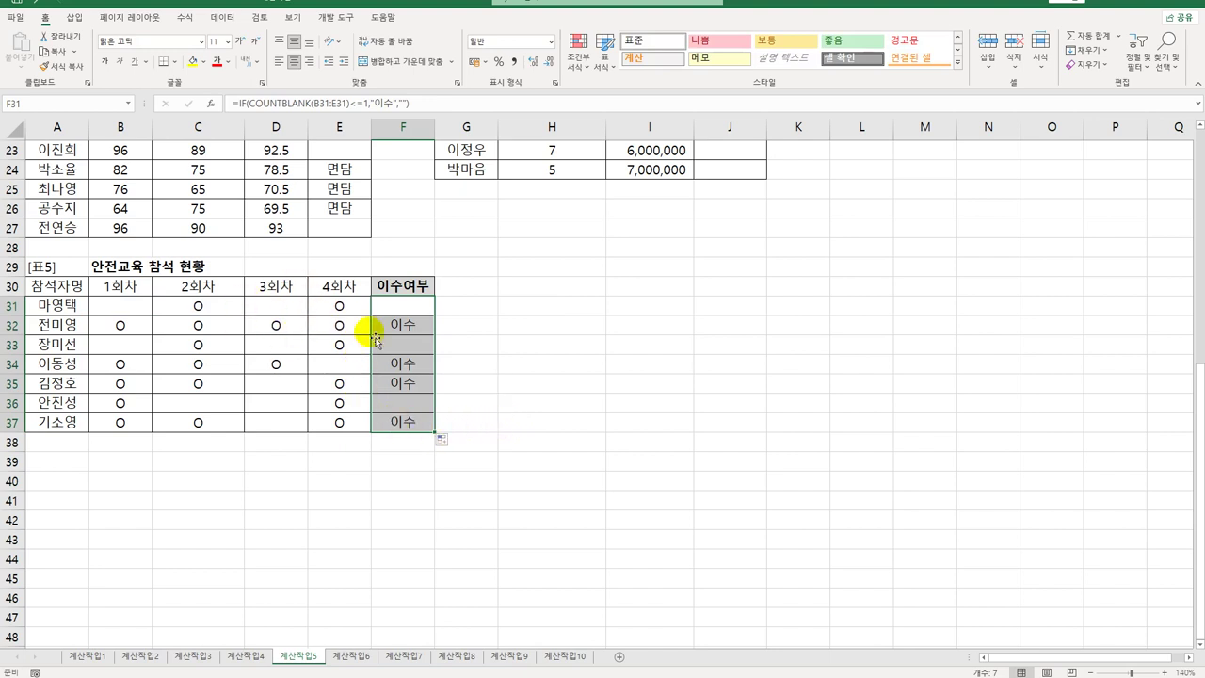
left_click(411, 345)
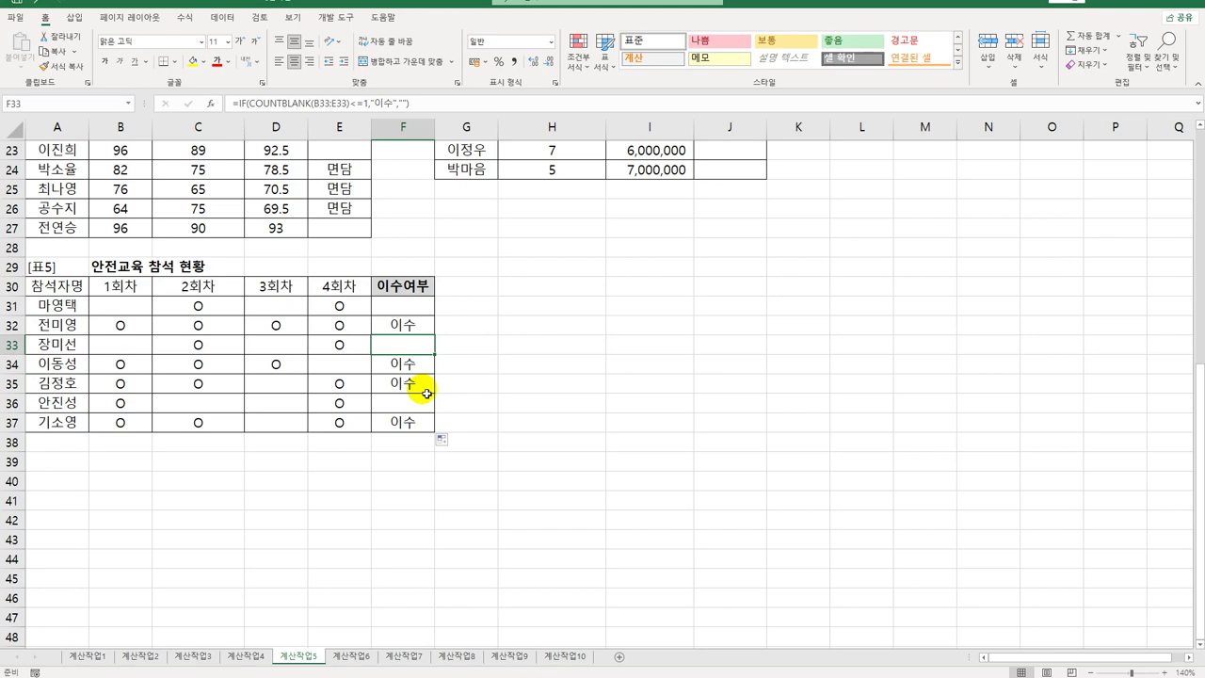
scroll(427, 393, "up", 6)
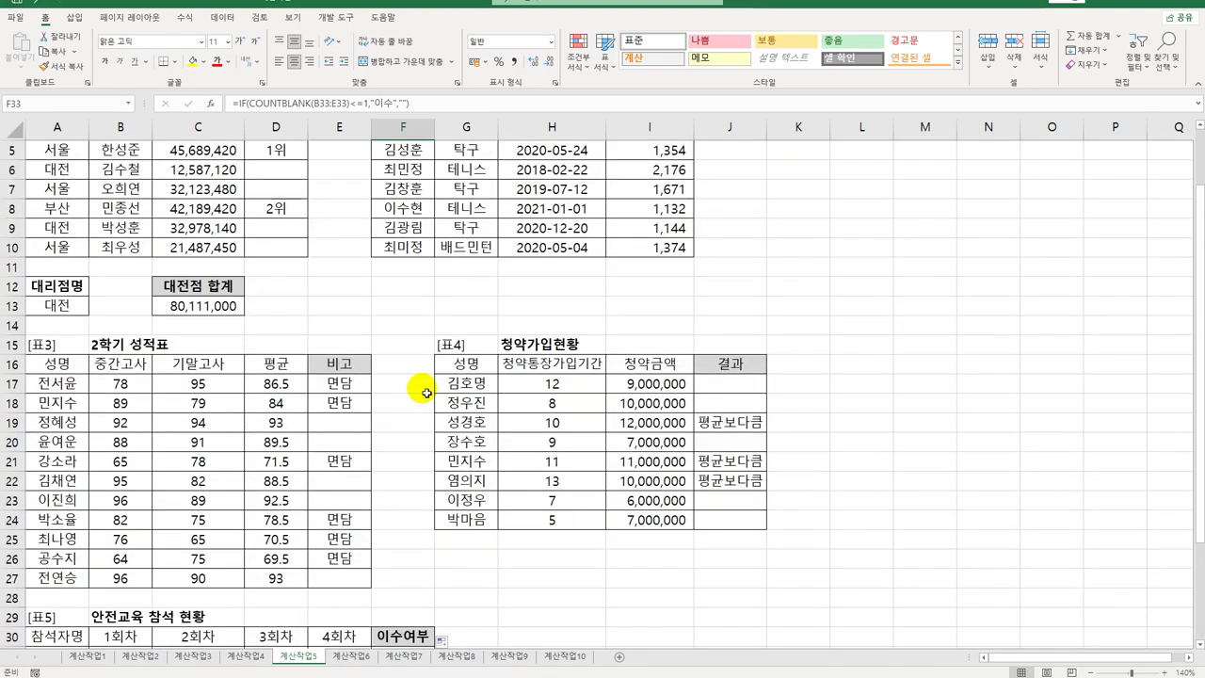